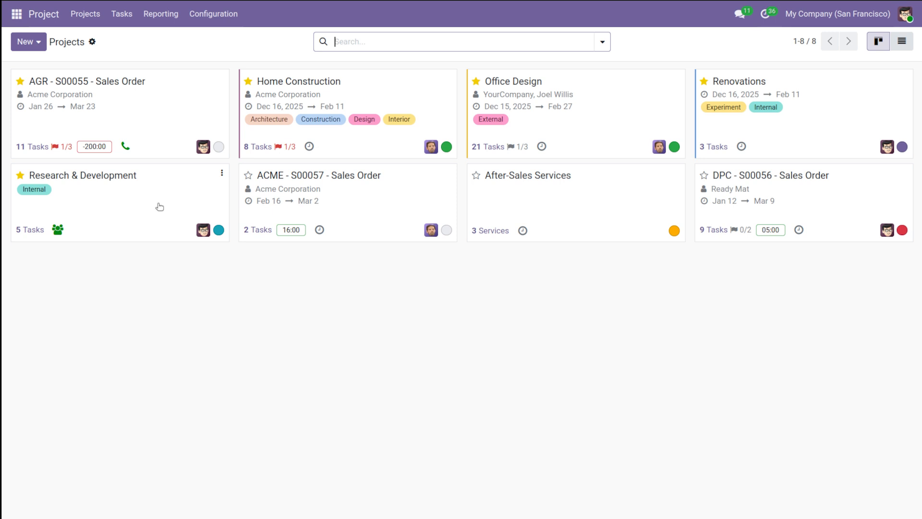
- Switch to the CRM pipeline and start a new opportunity named Brand for the company Gemini Furniture
click(17, 14)
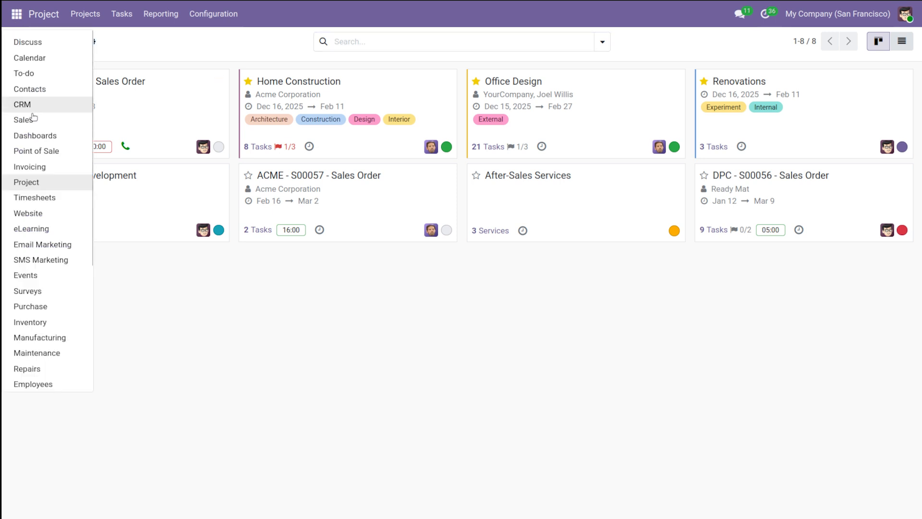
click(34, 105)
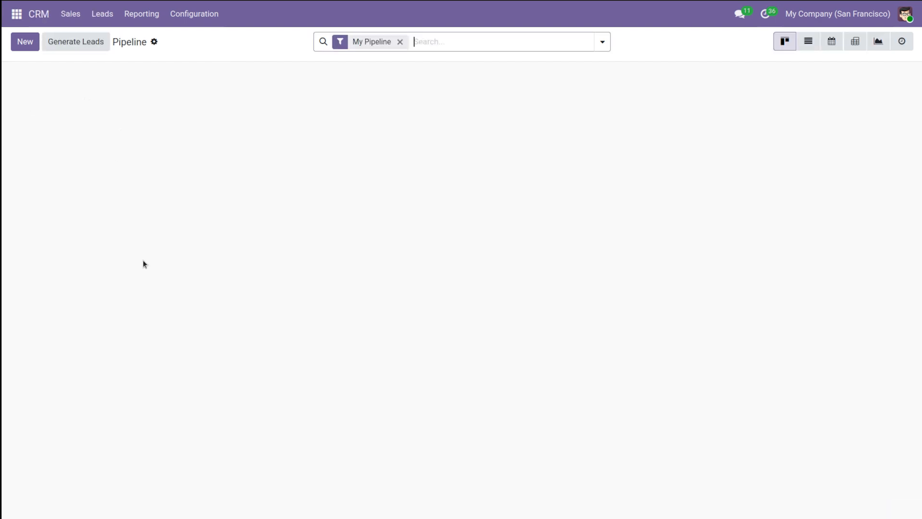
click(24, 42)
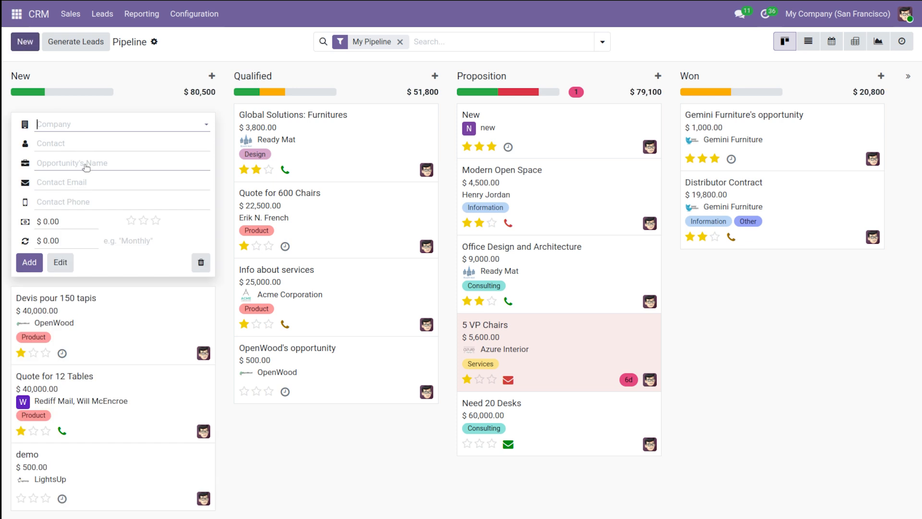
click(84, 154)
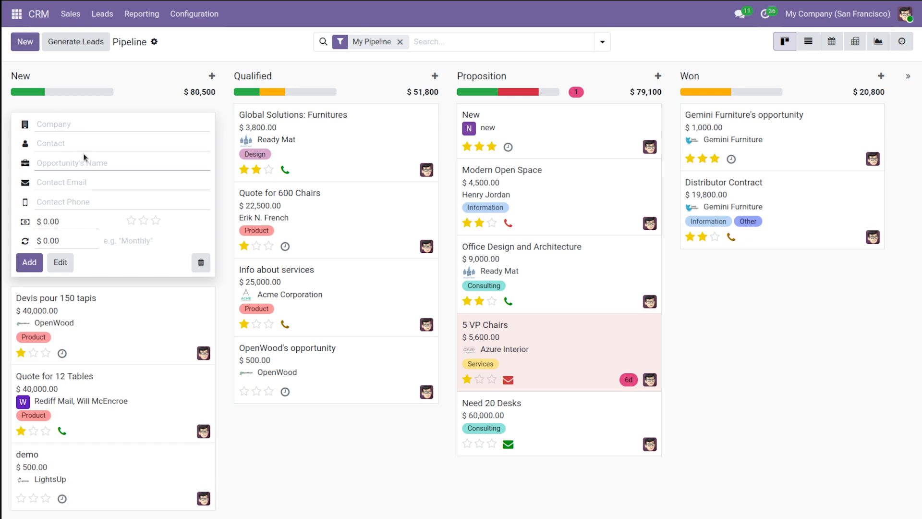
click(72, 164)
text(Brand)
click(84, 124)
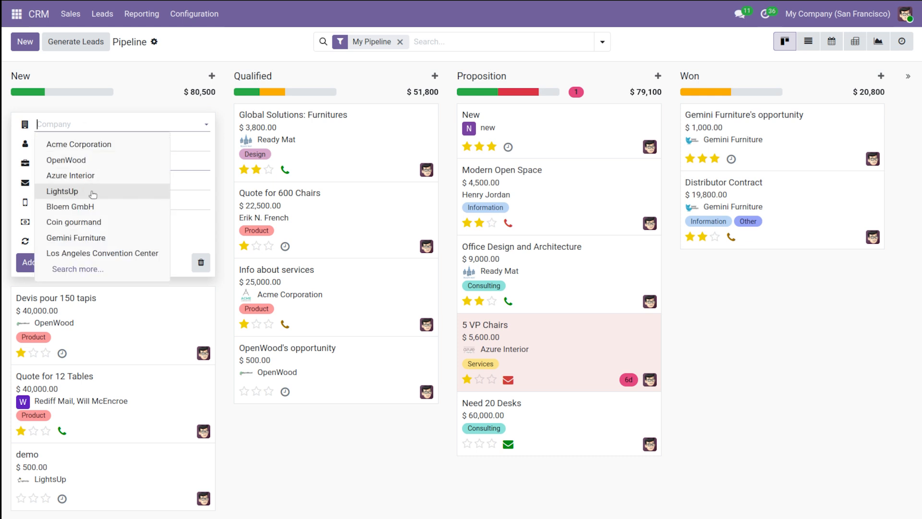
click(86, 238)
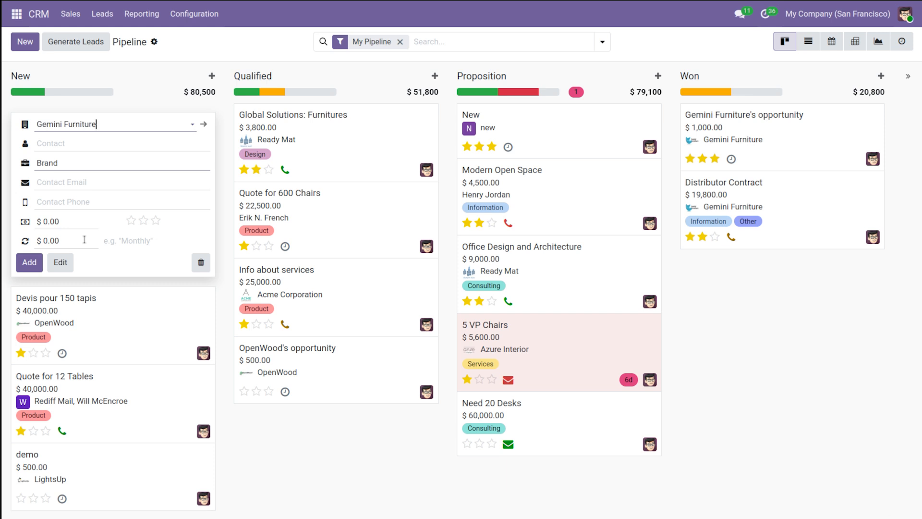
- Set the opportunity's expected revenue to $2,000 and its priority to two stars, and add it to the pipeline
click(50, 220)
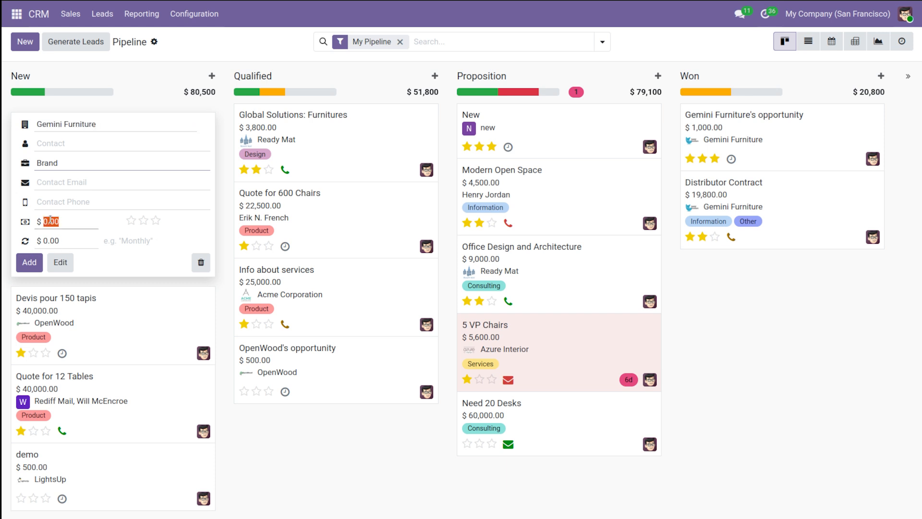
key(Right)
double_click(51, 222)
key(Right)
text(0000)
key(BackSpace)
key(BackSpace)
key(BackSpace)
key(BackSpace)
key(BackSpace)
key(BackSpace)
key(BackSpace)
key(BackSpace)
text(2000)
click(143, 220)
click(30, 262)
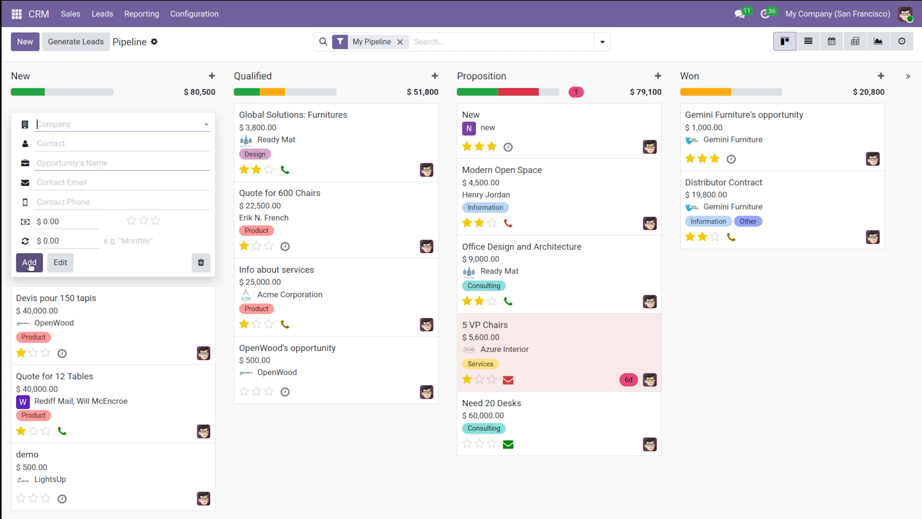
click(288, 499)
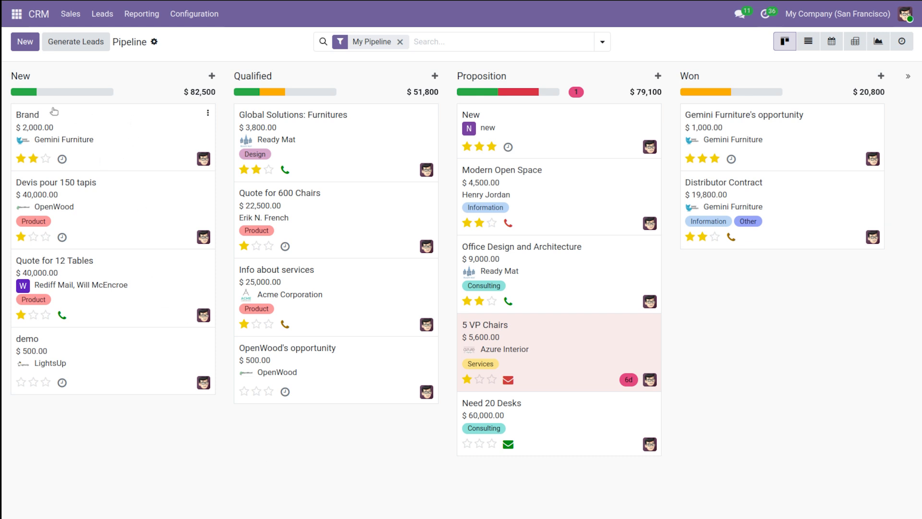
- From the Brand opportunity's quotations, create a new quotation with Project pro as the order line product
click(91, 131)
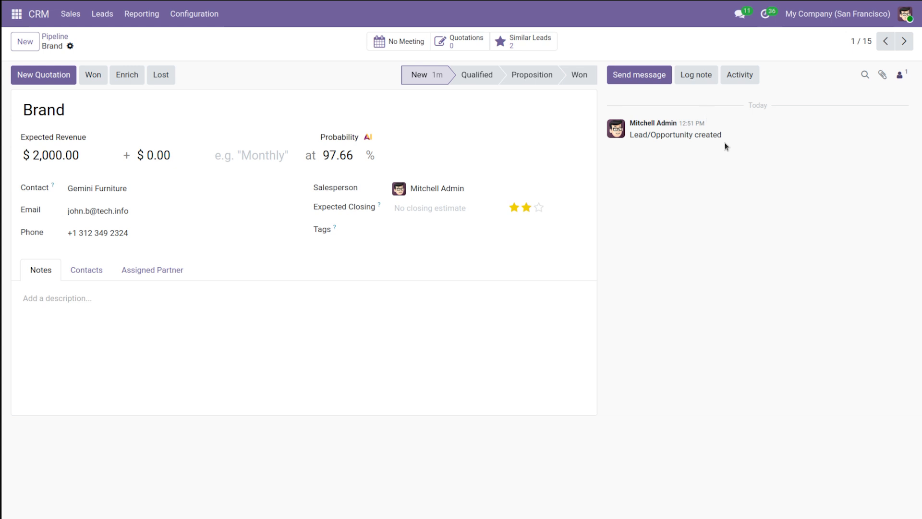
click(883, 75)
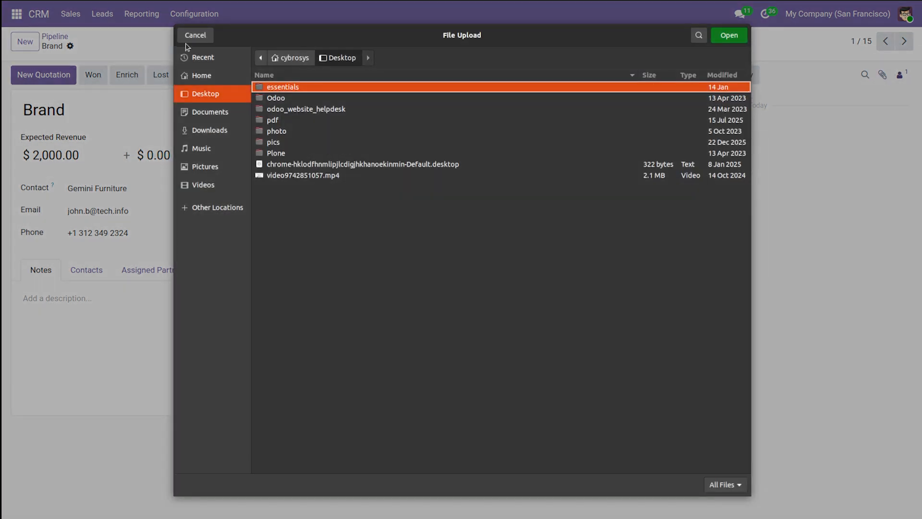
click(189, 37)
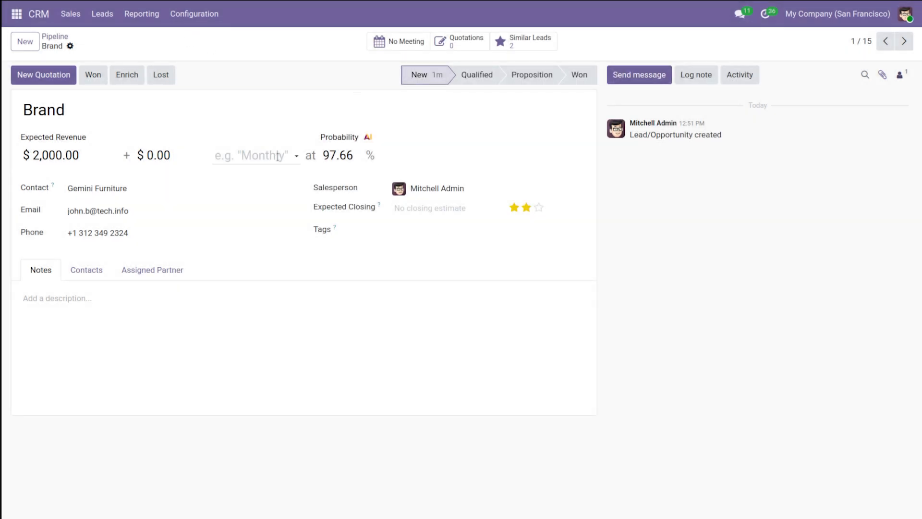
click(457, 48)
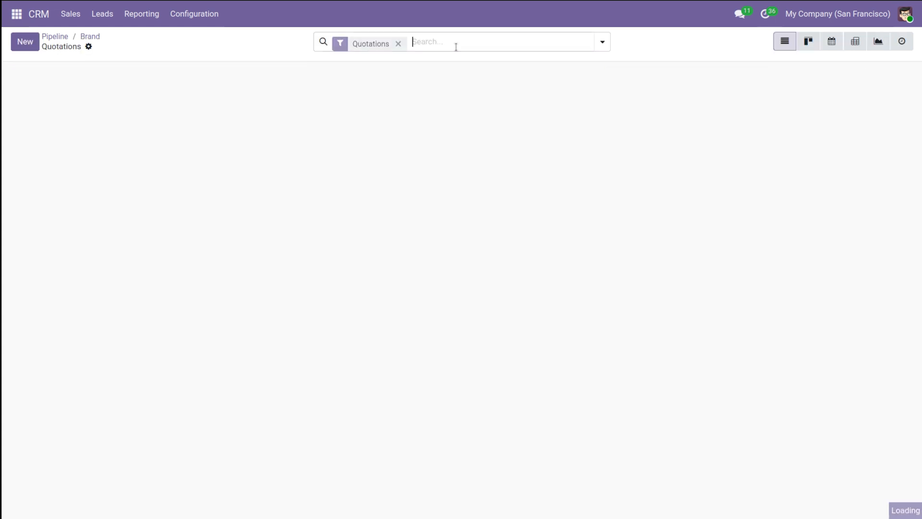
click(25, 42)
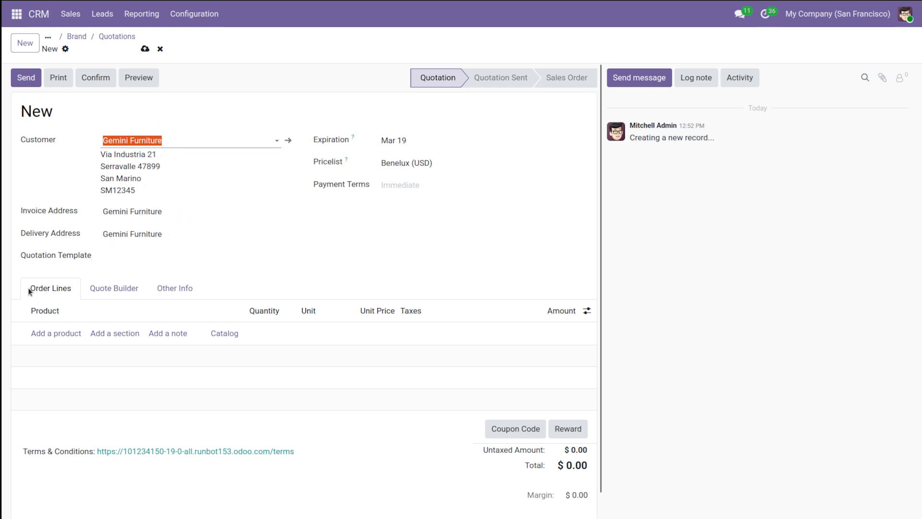
click(51, 334)
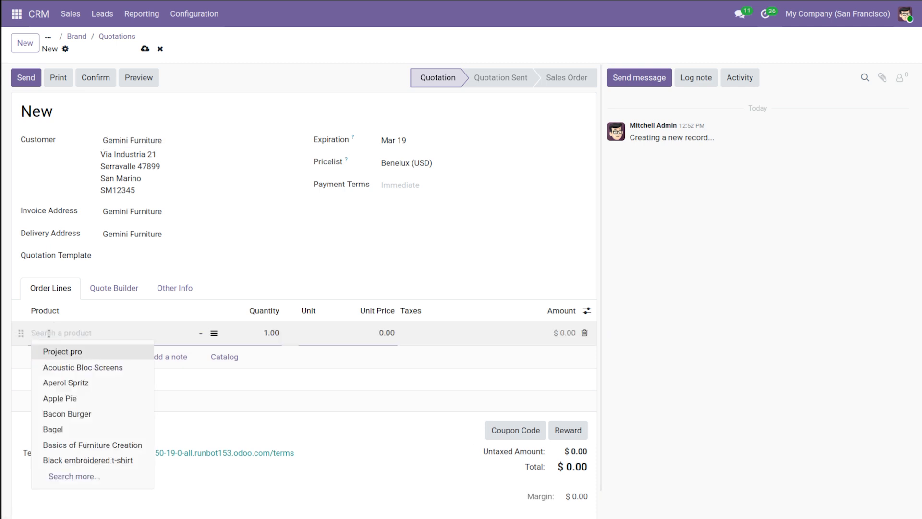
click(99, 353)
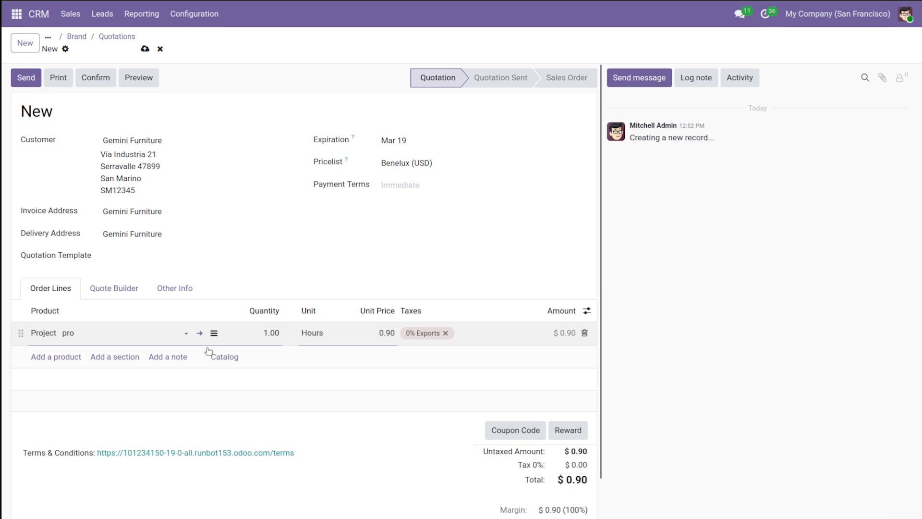
- Open the Project pro product record from the order line and rename the product to New Features
click(199, 333)
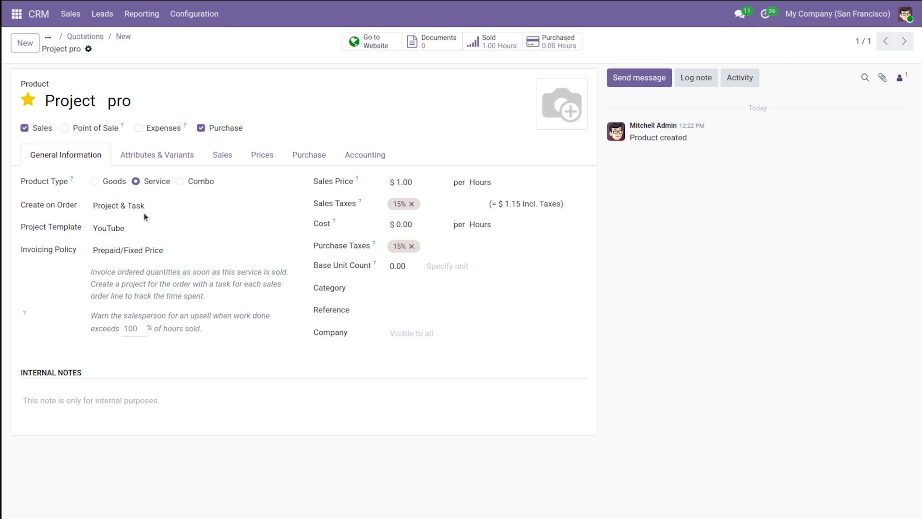
click(154, 100)
drag(150, 97, 52, 89)
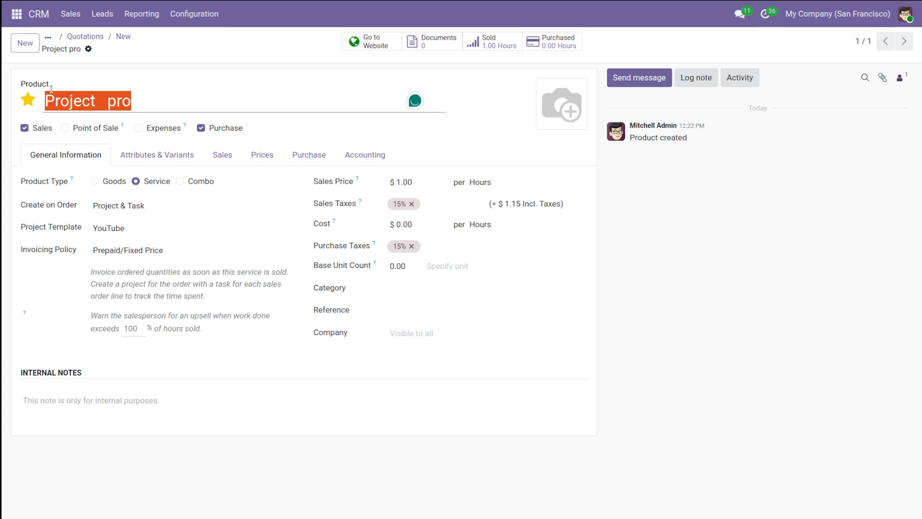
key(BackSpace)
text(N)
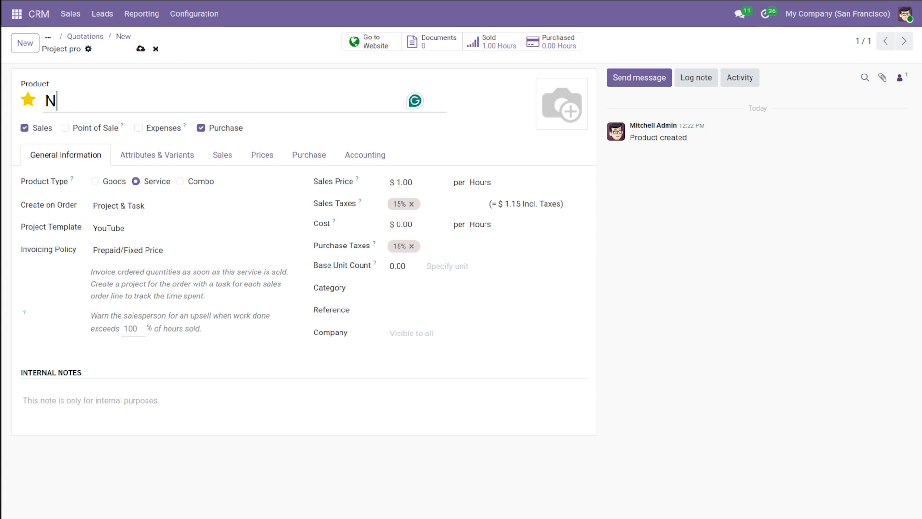
text(ew Featu)
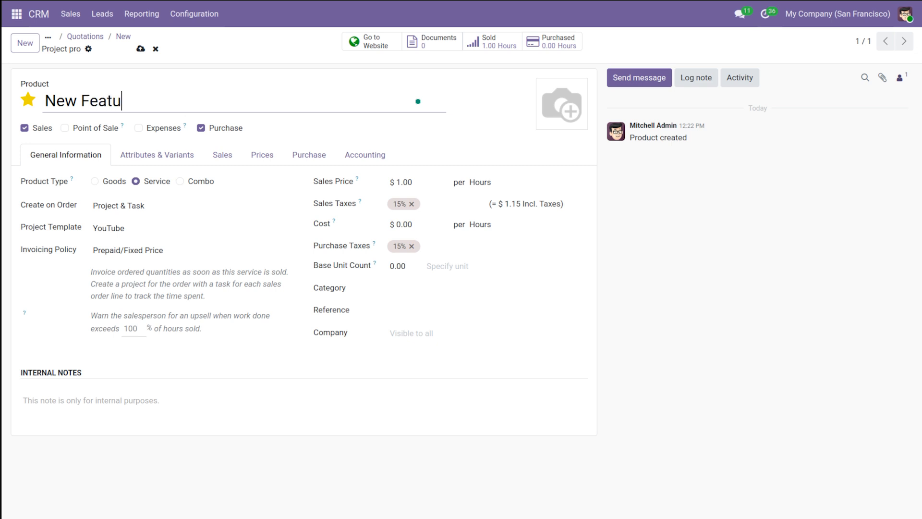
text(res)
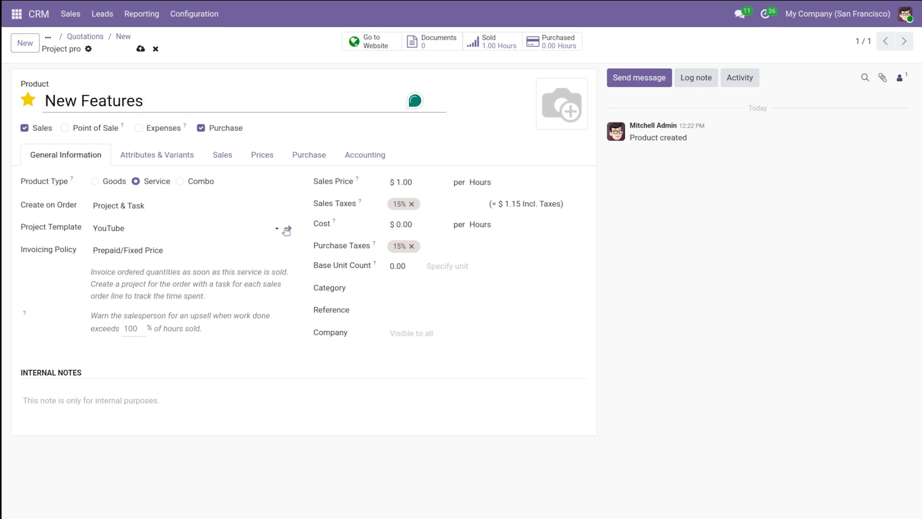
- Look at the YouTube project template linked to the product and return to the quotation
click(288, 230)
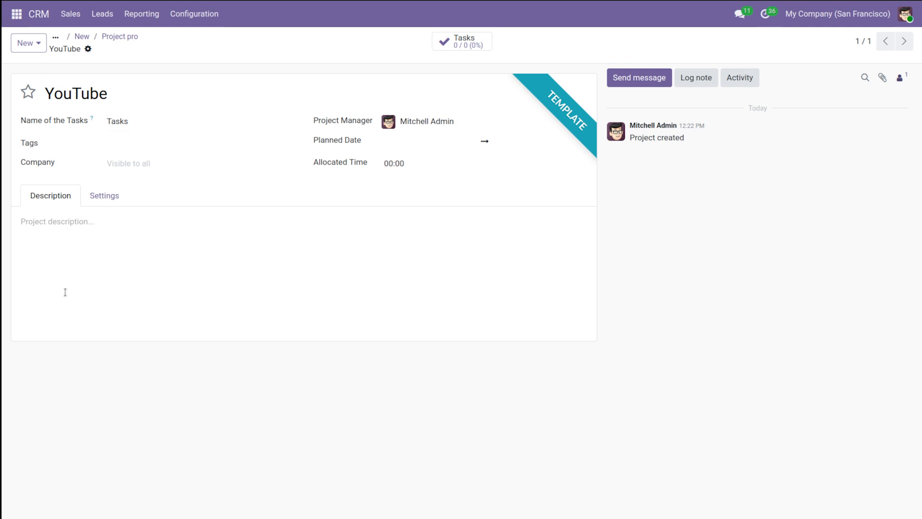
click(130, 39)
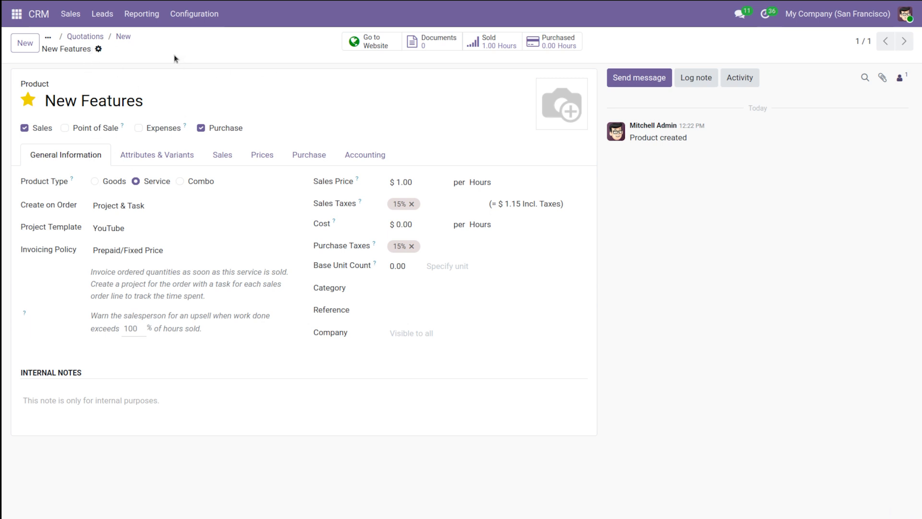
click(126, 37)
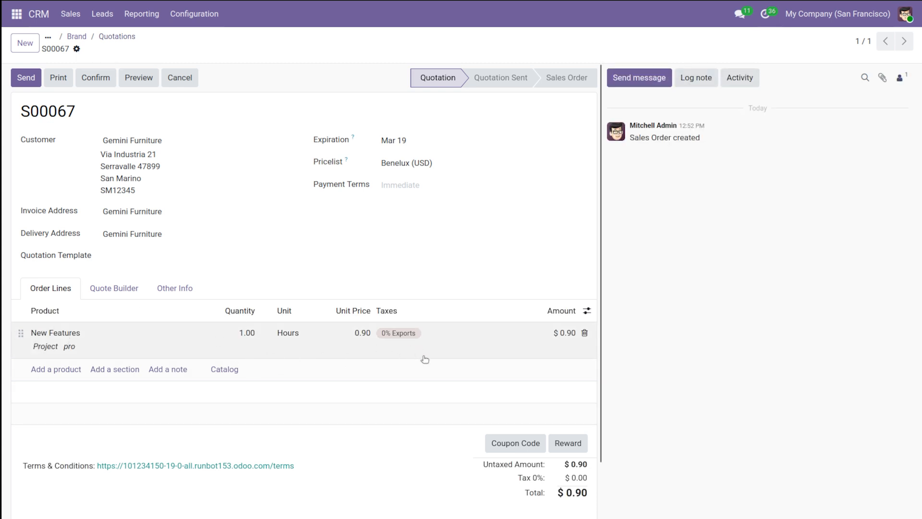
- Confirm the quotation as a sales order and check the task generated from it
click(93, 80)
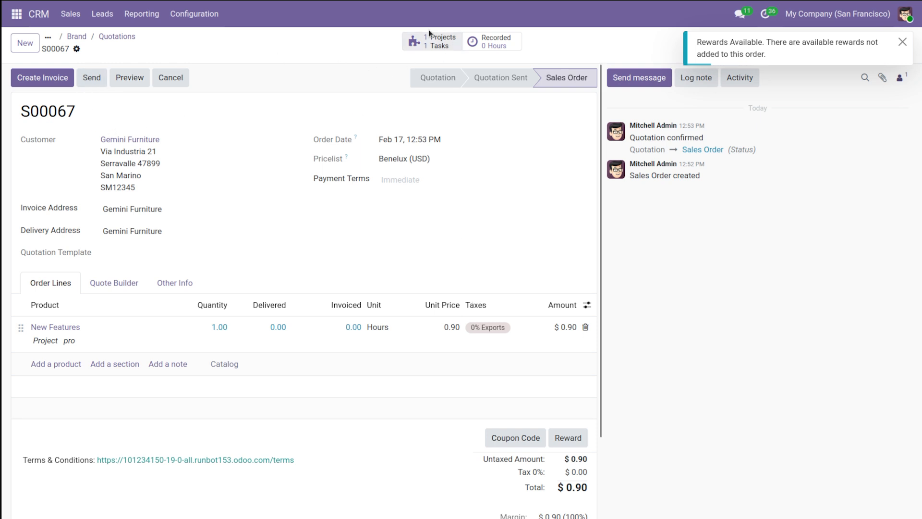
click(438, 46)
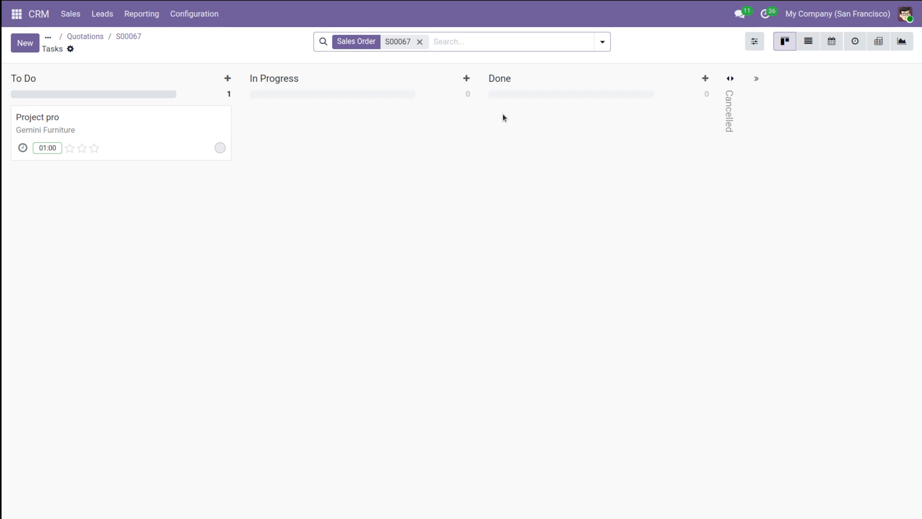
click(120, 37)
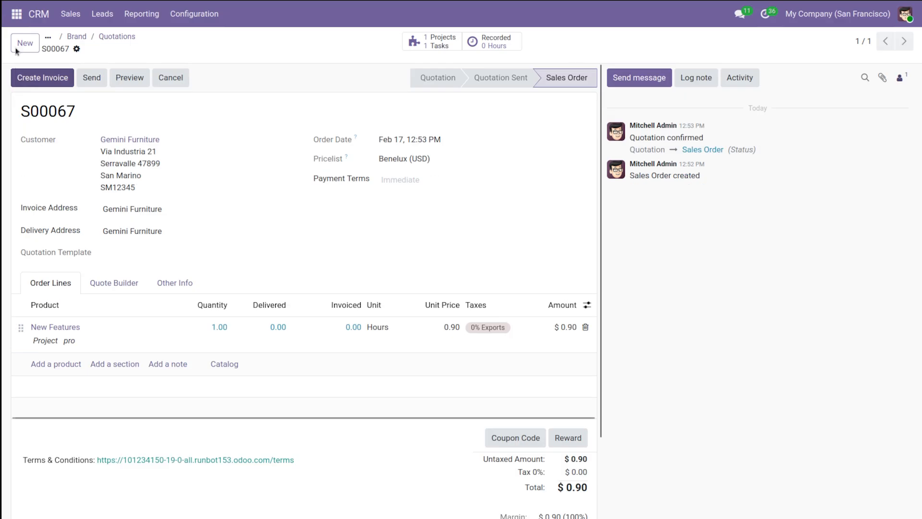
- Switch to the Project app, view the tasks of the Gemini Furniture YouTube project and return to the projects overview
click(15, 11)
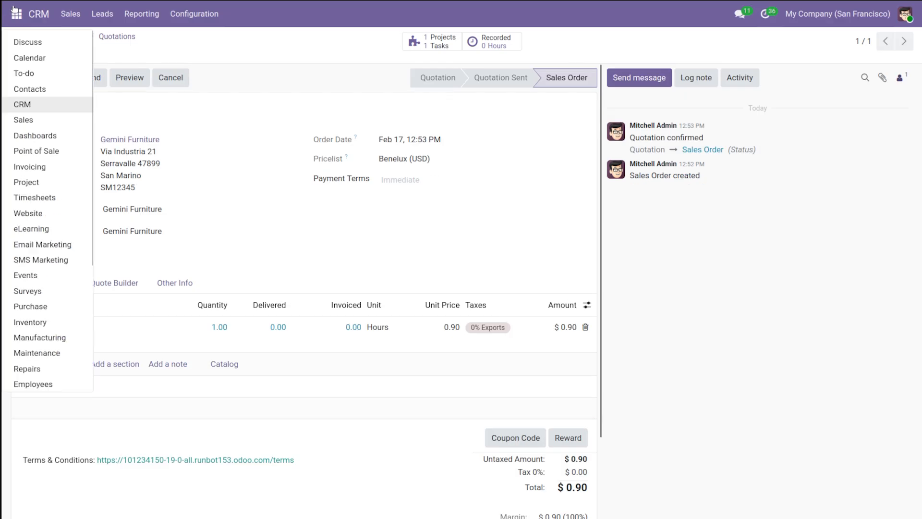
click(34, 184)
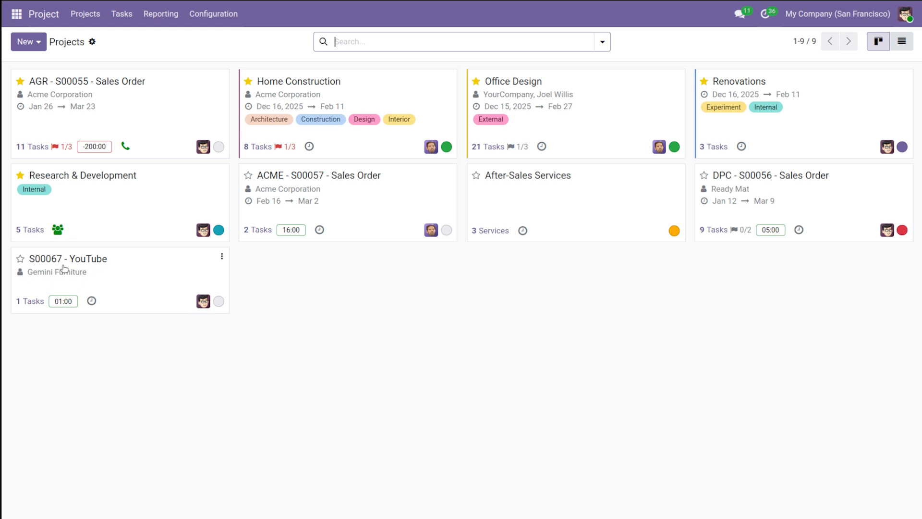
click(141, 266)
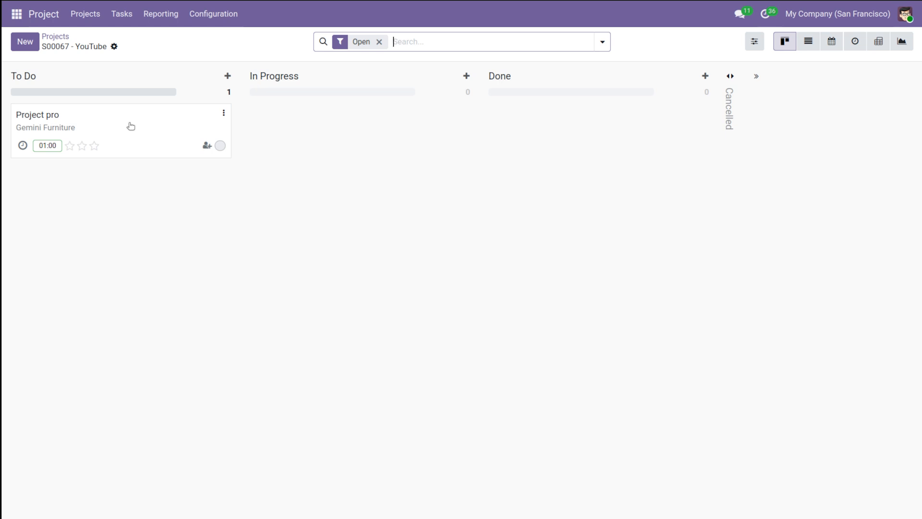
click(57, 37)
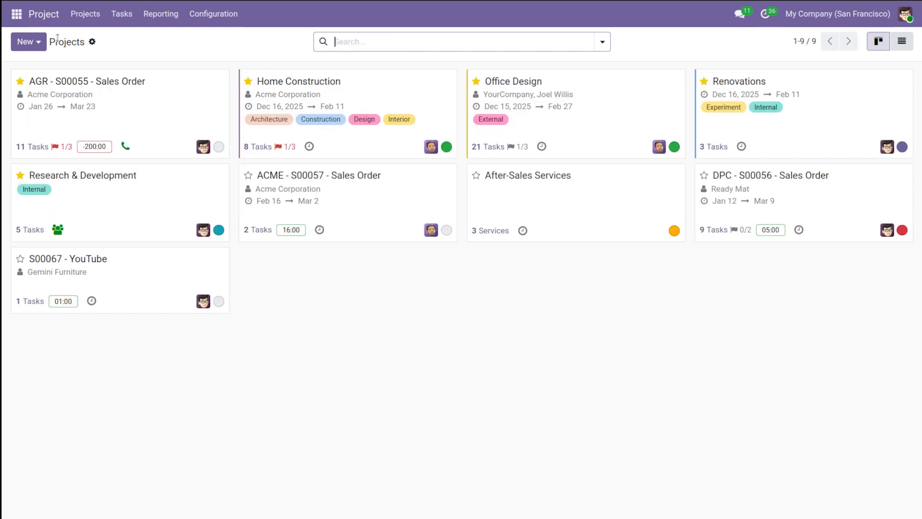
- Create a new billable project named Videos with timesheets enabled
click(29, 43)
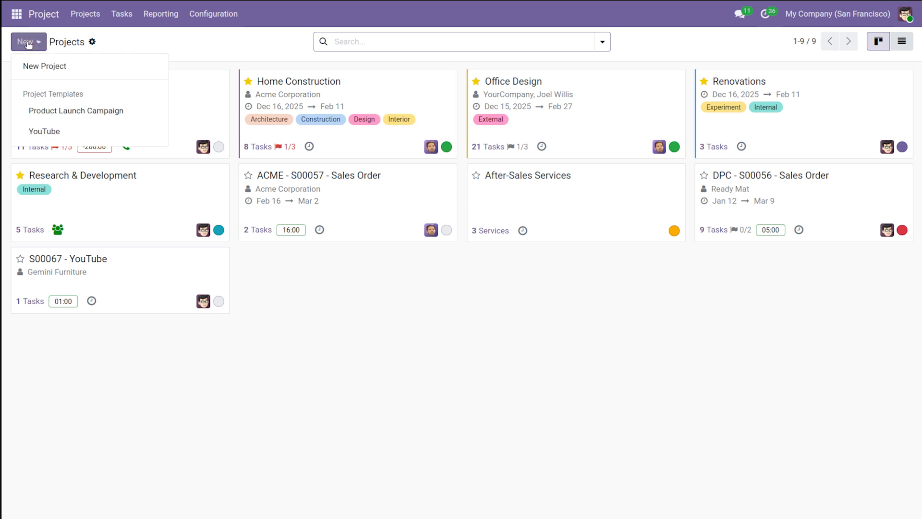
click(36, 64)
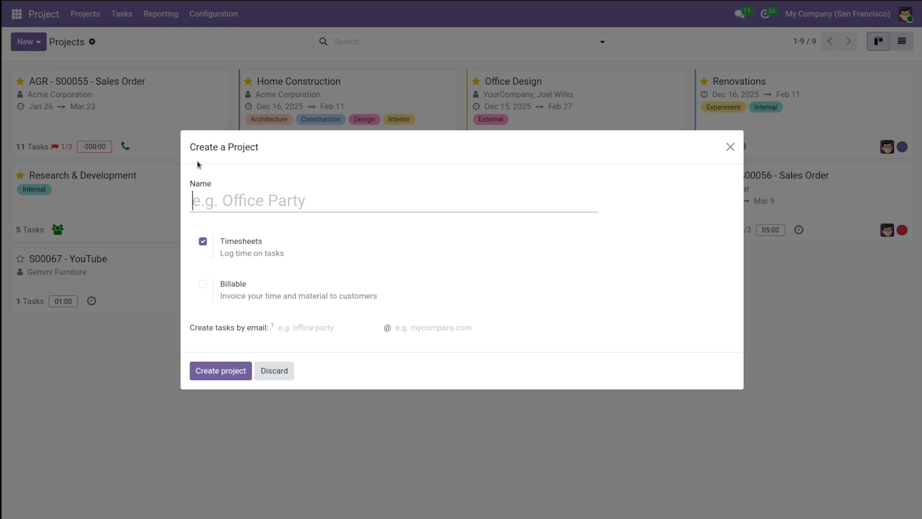
text(Video)
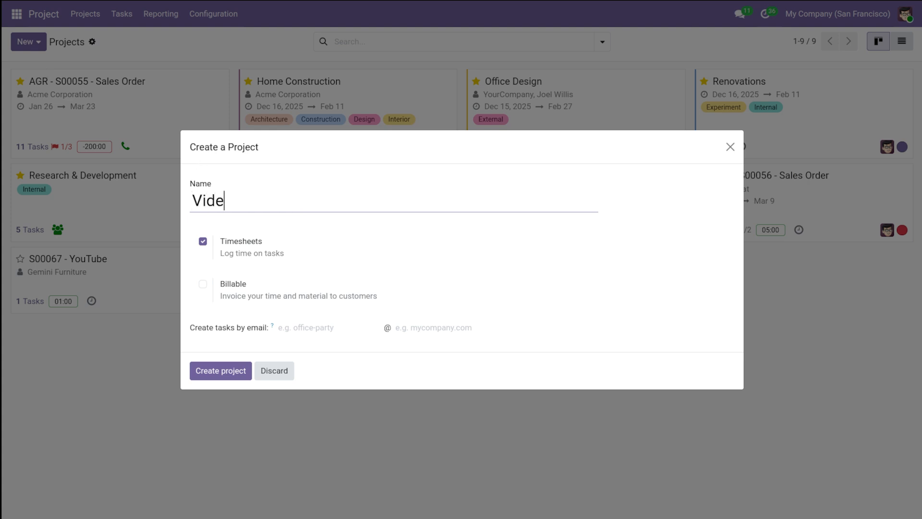
text(s)
click(201, 288)
click(233, 378)
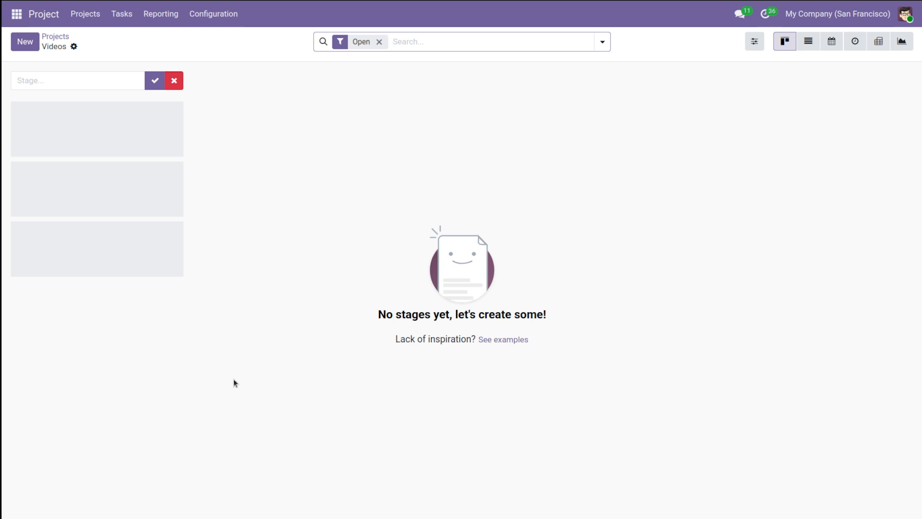
- Add the stages Idea and Scripting to the Videos project
click(49, 80)
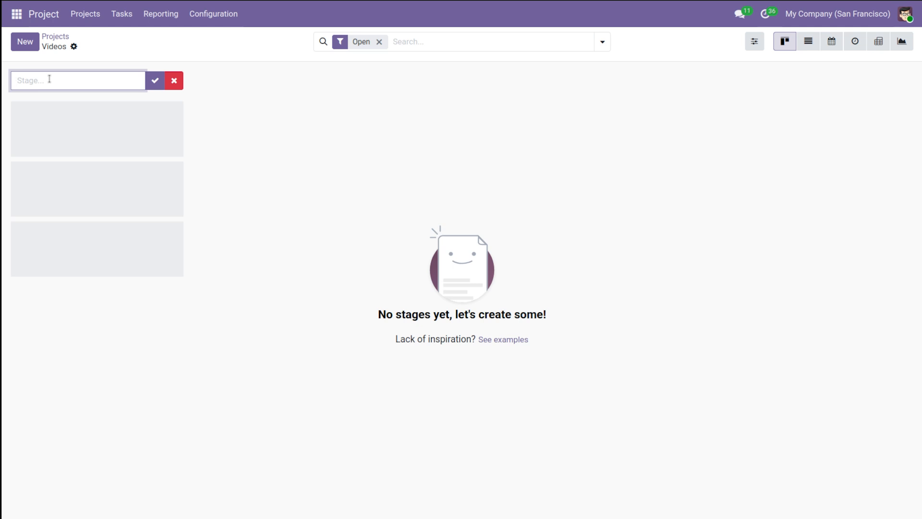
text(Idea)
click(153, 81)
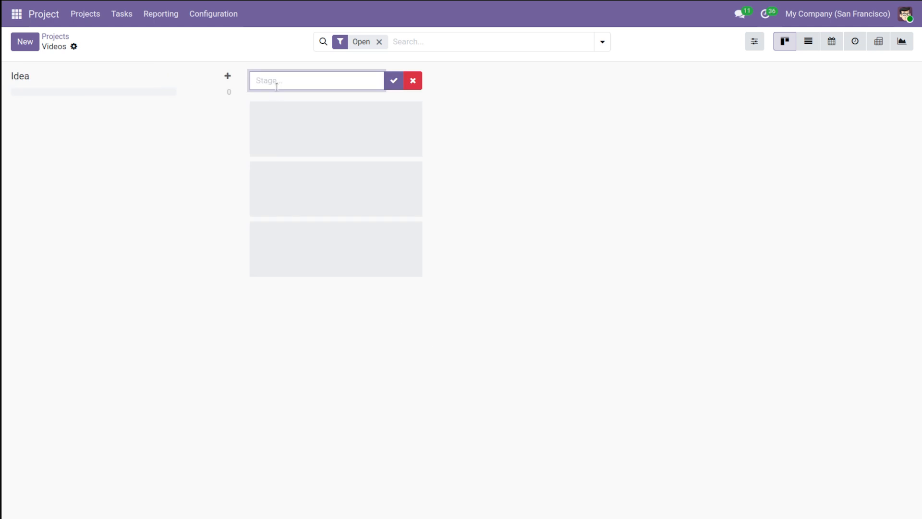
text(Scrio)
key(BackSpace)
text(pting)
click(393, 82)
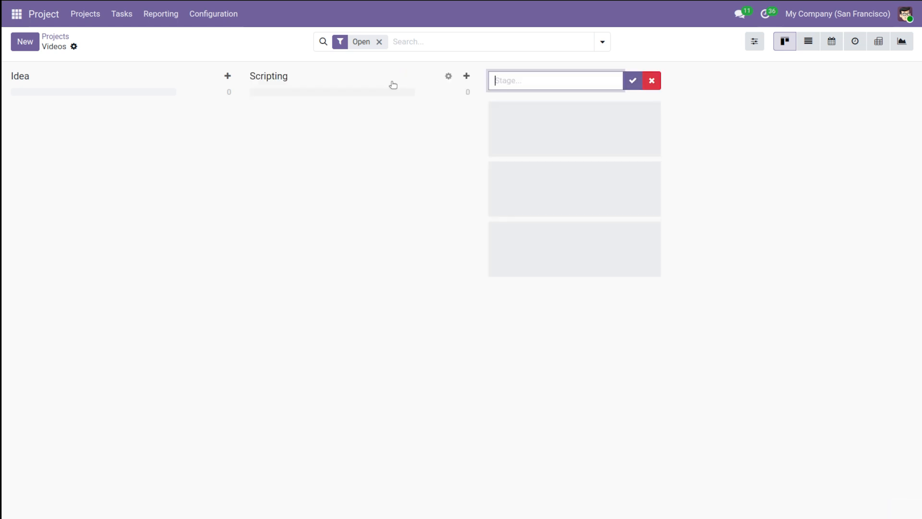
- Add the stages Filming, Editing and Published after Scripting and finish adding stages
text(Filming)
click(639, 85)
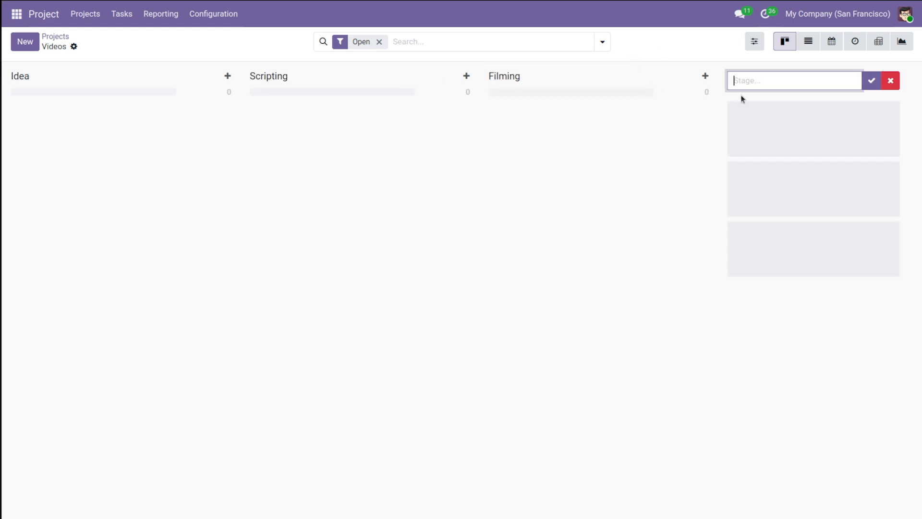
text(Editing)
click(873, 82)
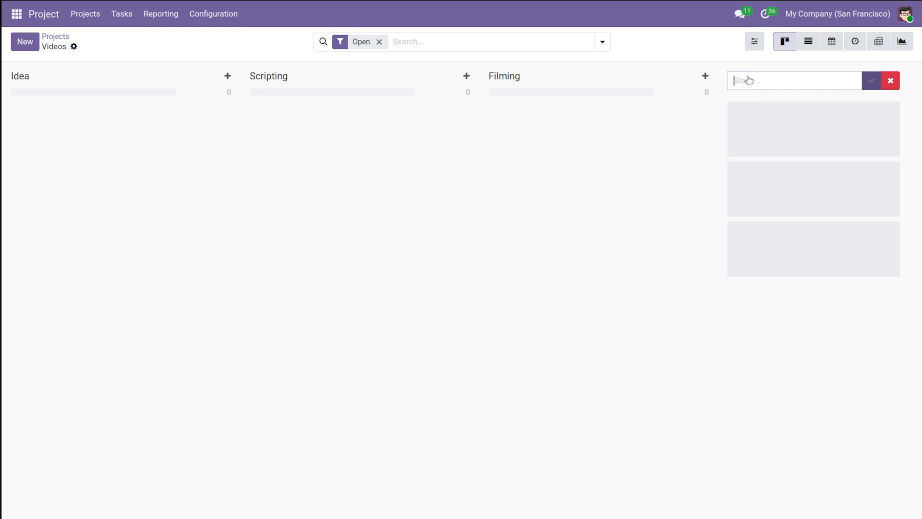
text(Published)
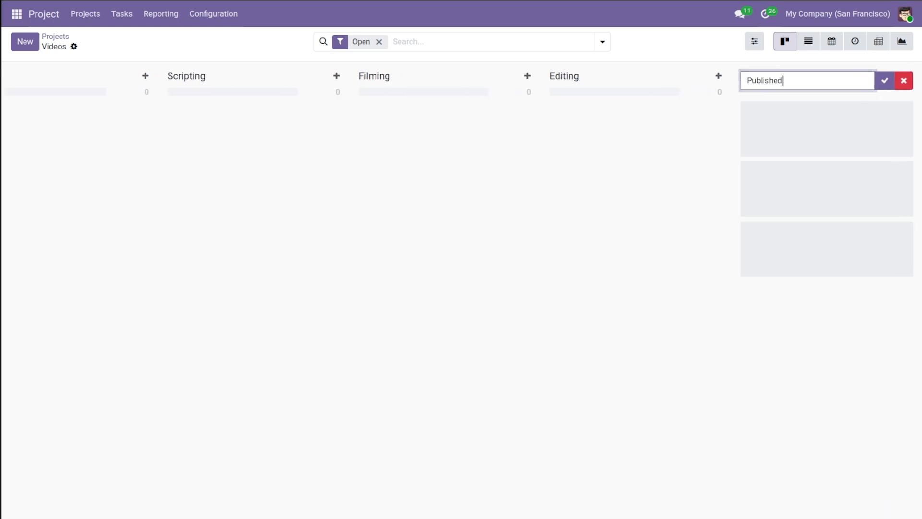
click(884, 82)
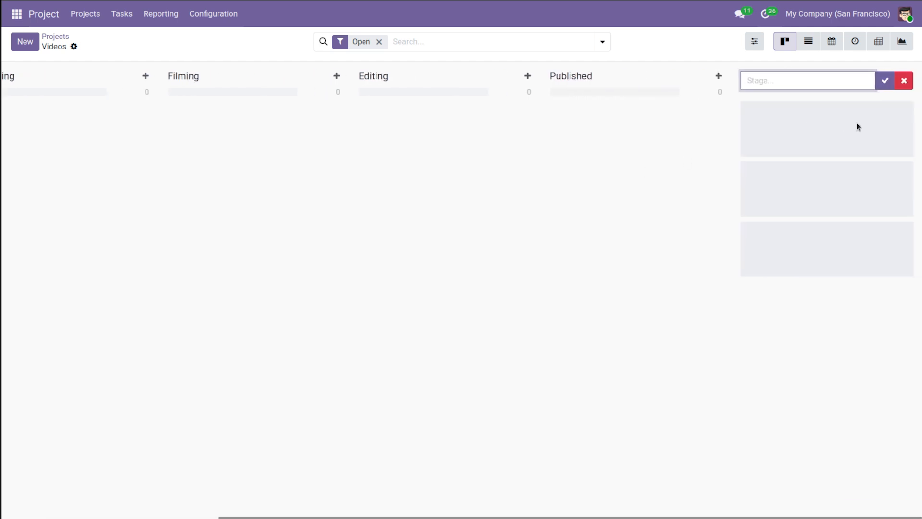
click(906, 81)
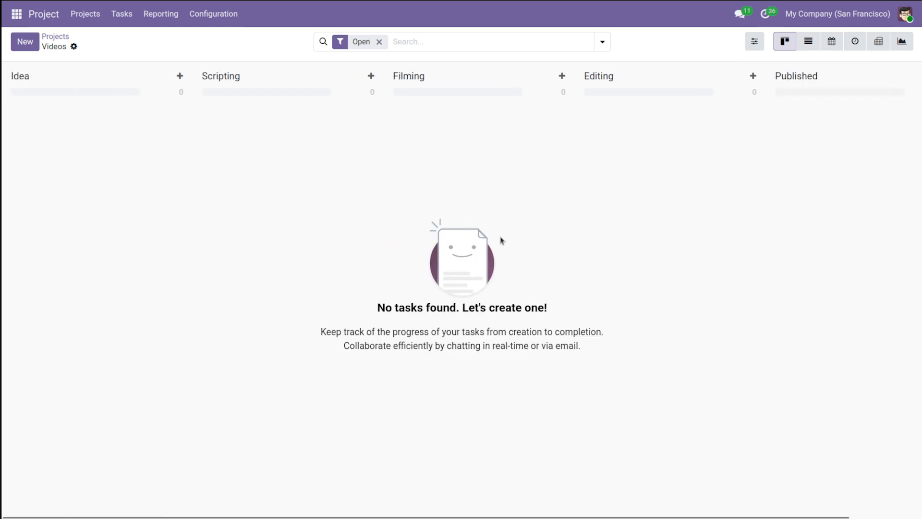
- Create a task titled "New features of Odoo 19" in the Idea stage and assign it to the admin user
click(179, 76)
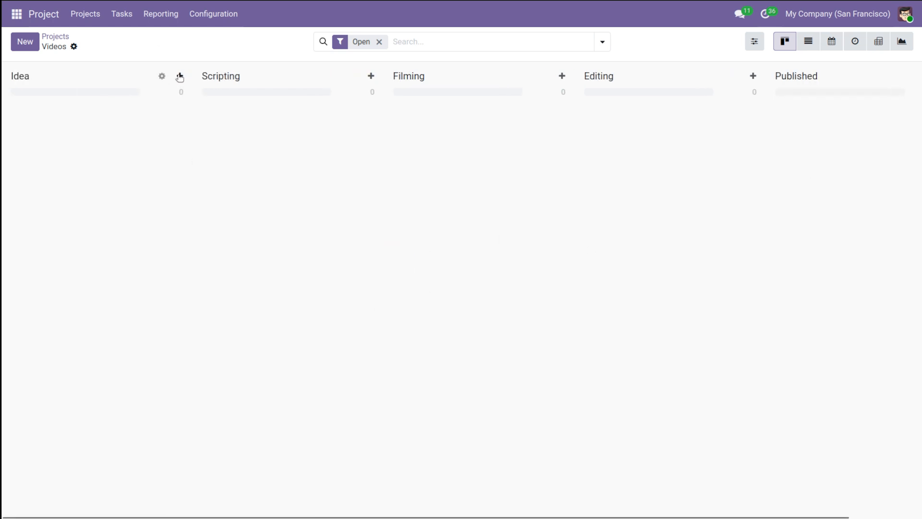
text(N)
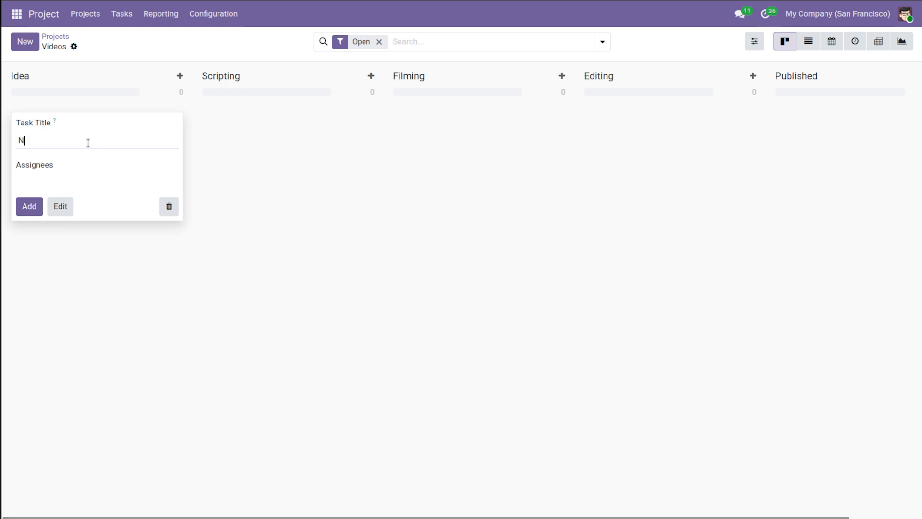
text(ew featu)
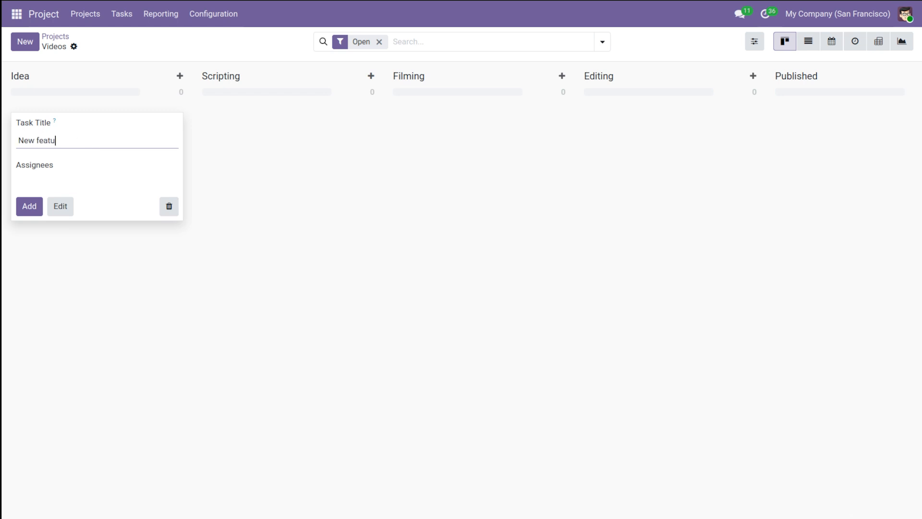
text(res of Odoo 19)
click(36, 185)
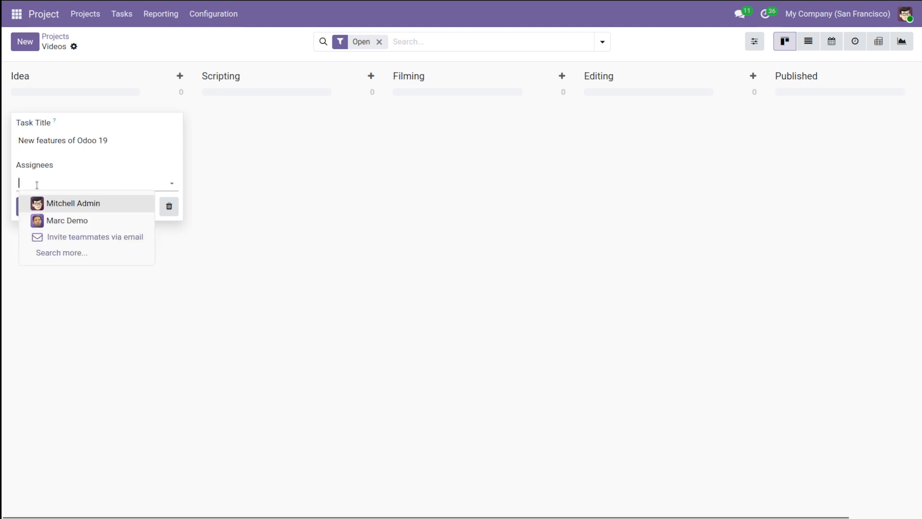
click(73, 203)
click(29, 206)
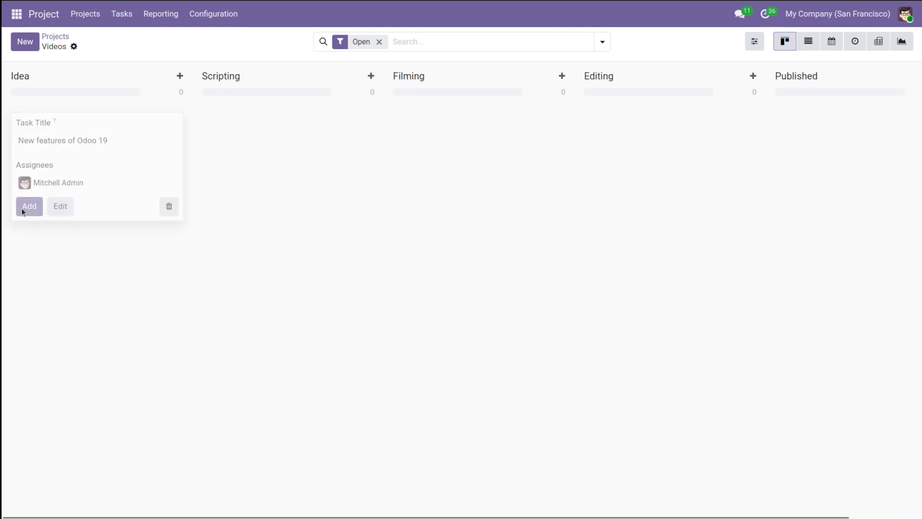
click(283, 246)
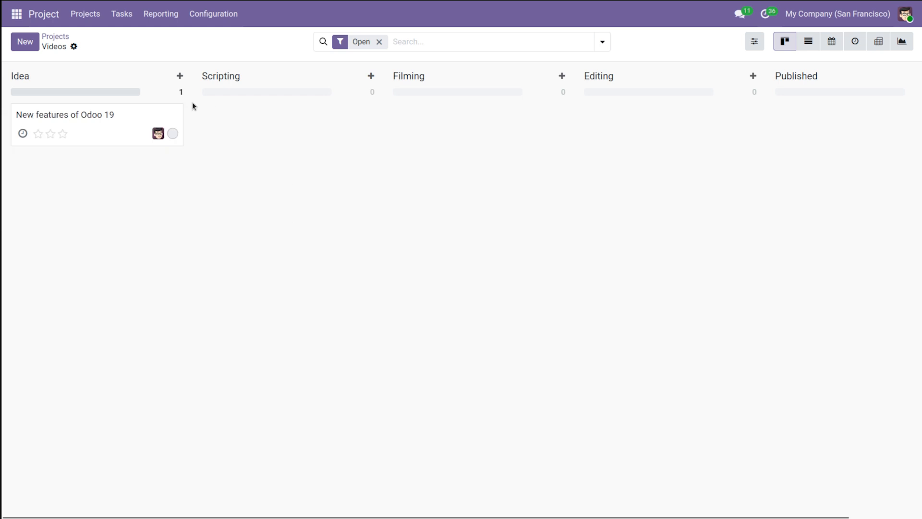
- Add a sub-task titled "Feature A" to the "New features of Odoo 19" task and save it
click(102, 123)
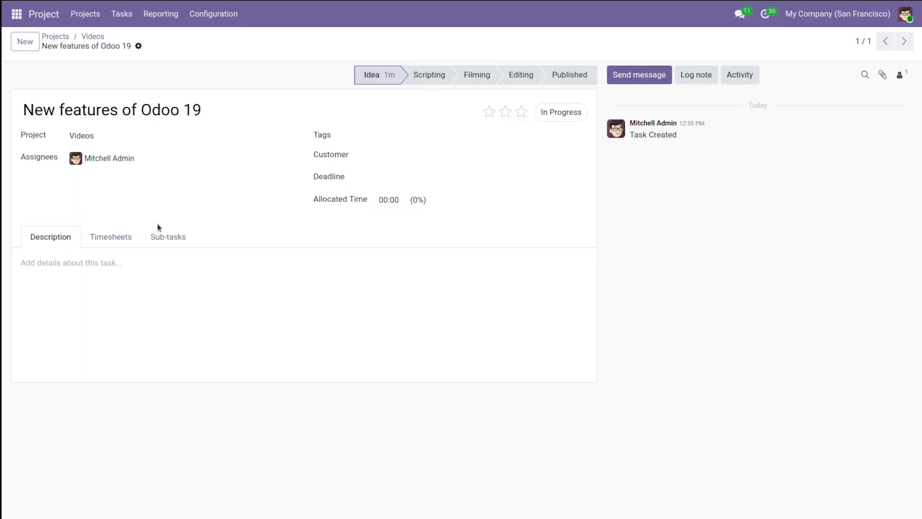
click(164, 242)
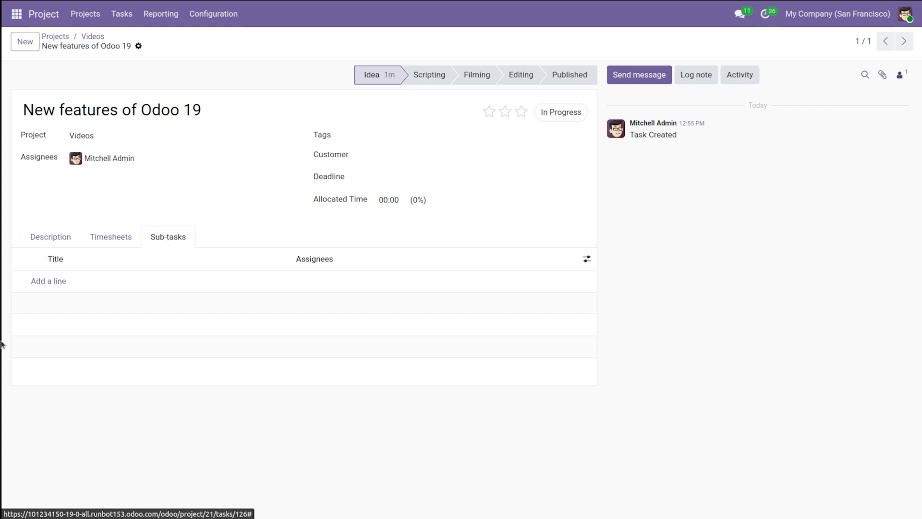
click(50, 282)
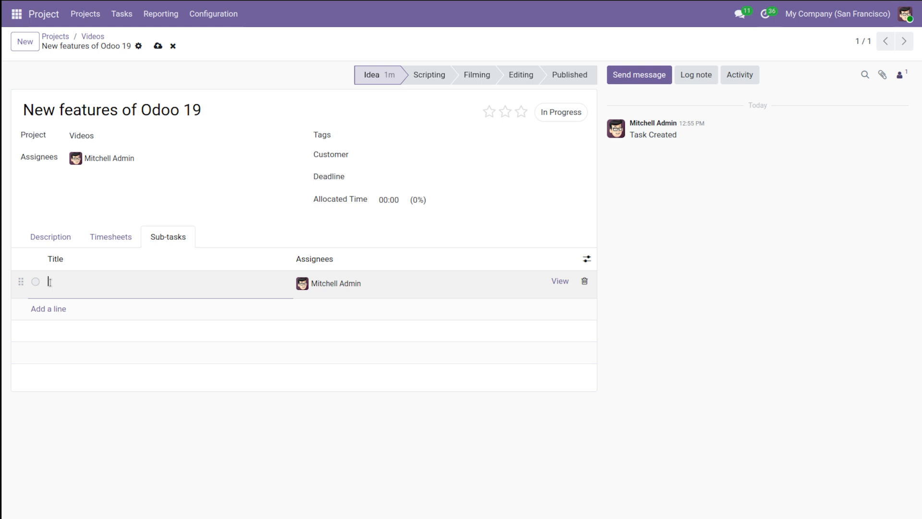
text(Feature)
key(BackSpace)
key(BackSpace)
key(BackSpace)
key(BackSpace)
key(BackSpace)
key(BackSpace)
key(BackSpace)
text(A)
key(BackSpace)
text(eatuu)
key(BackSpace)
text(re A)
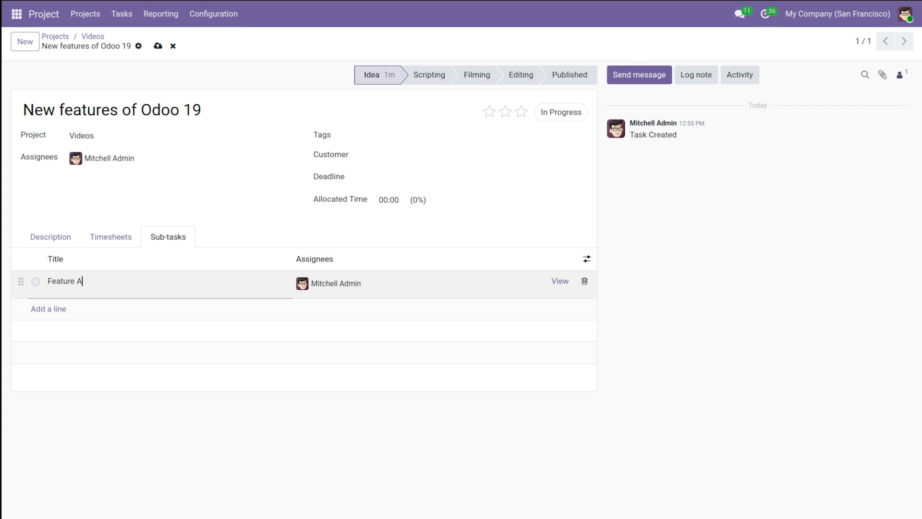
click(158, 46)
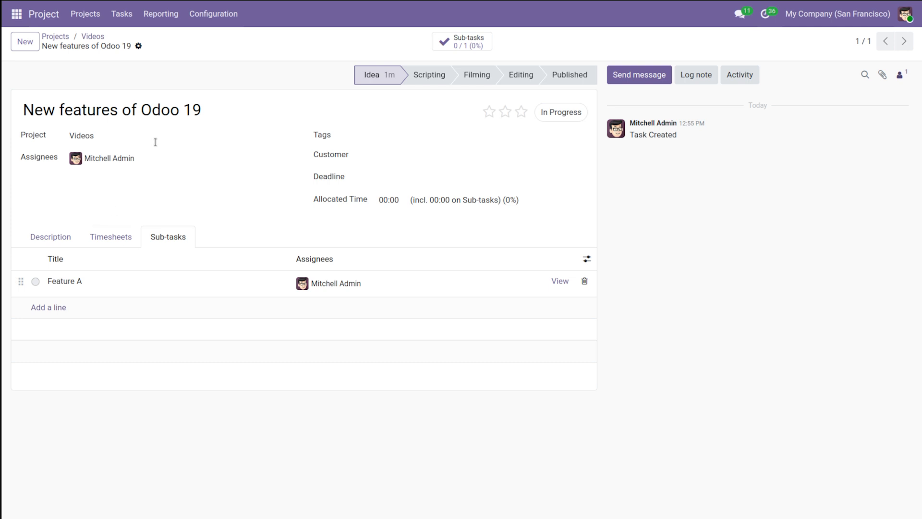
- Back on the Videos board, set the task's priority to two stars and move it to the Scripting stage
click(96, 37)
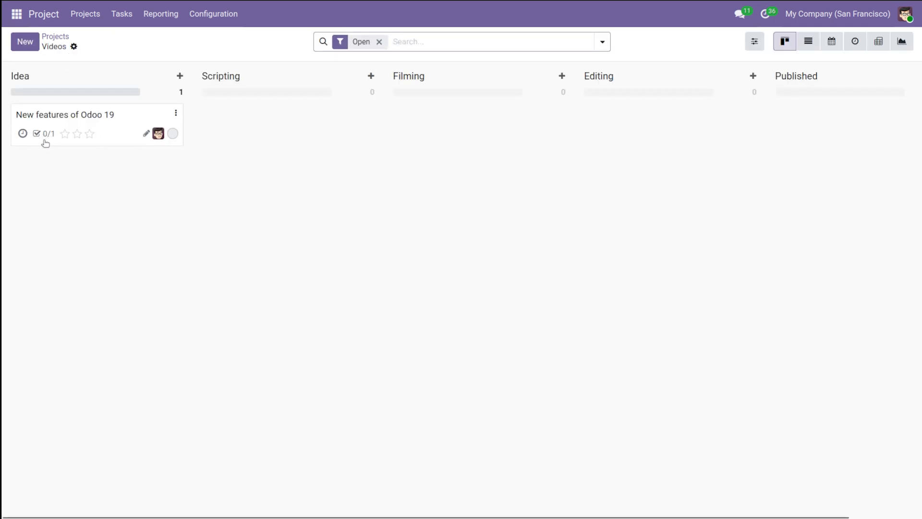
click(78, 134)
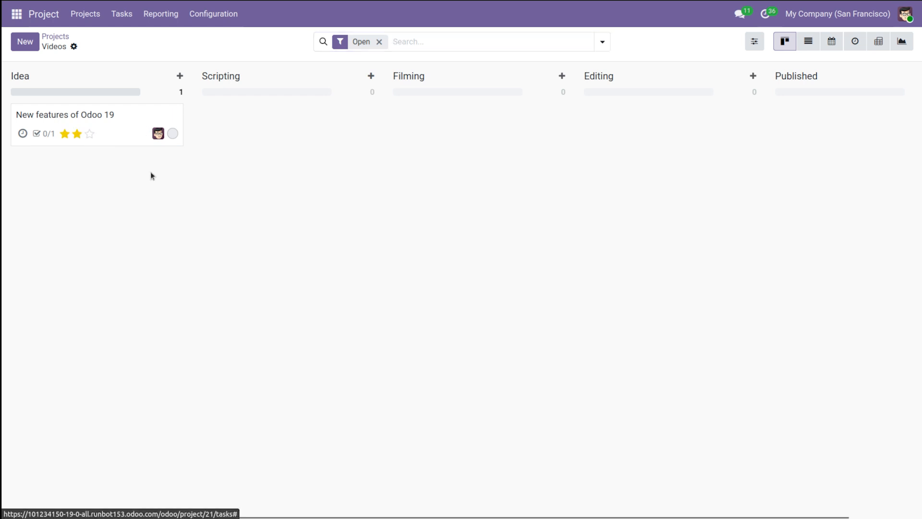
drag(120, 117, 307, 128)
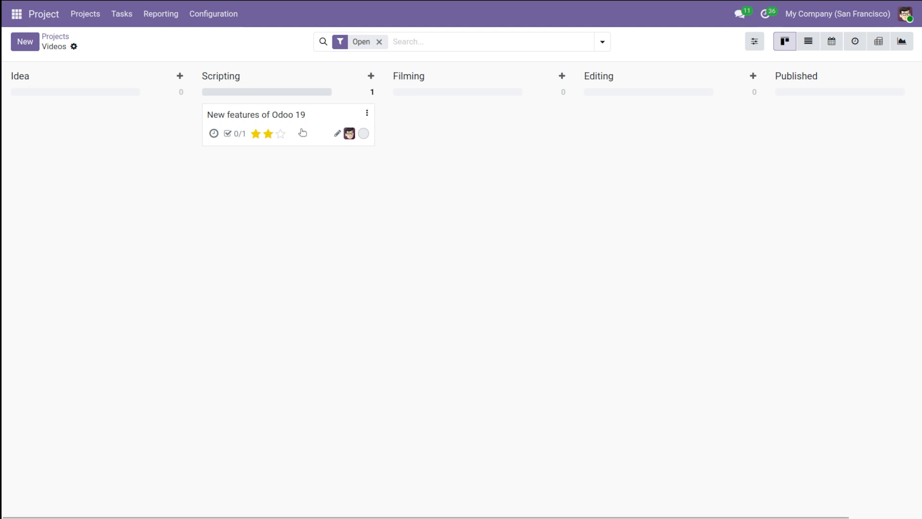
- Examine the formatting and structure commands offered in the task's description, leave the description empty and return to the Videos board
click(303, 132)
click(53, 235)
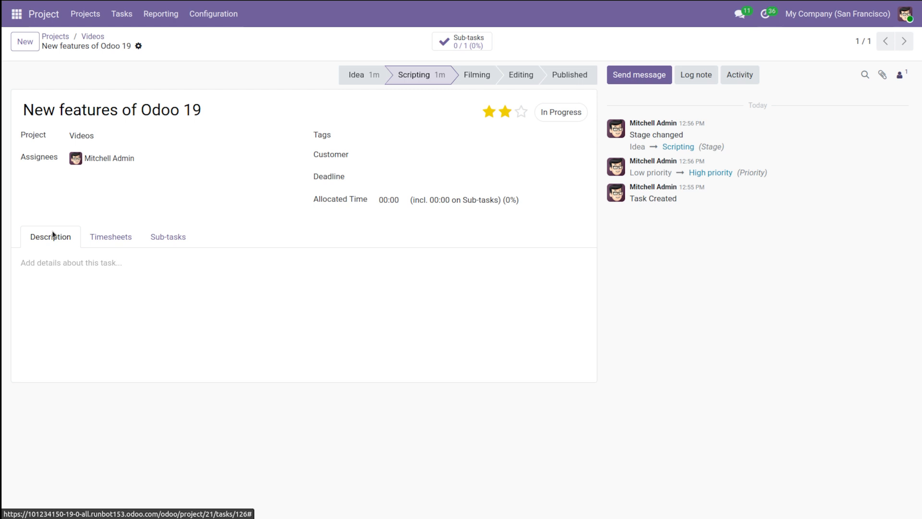
click(62, 264)
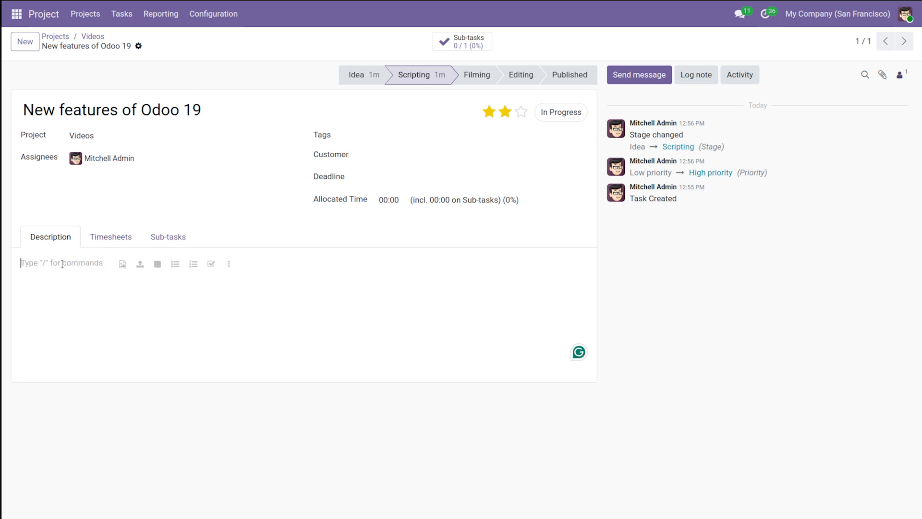
text(/)
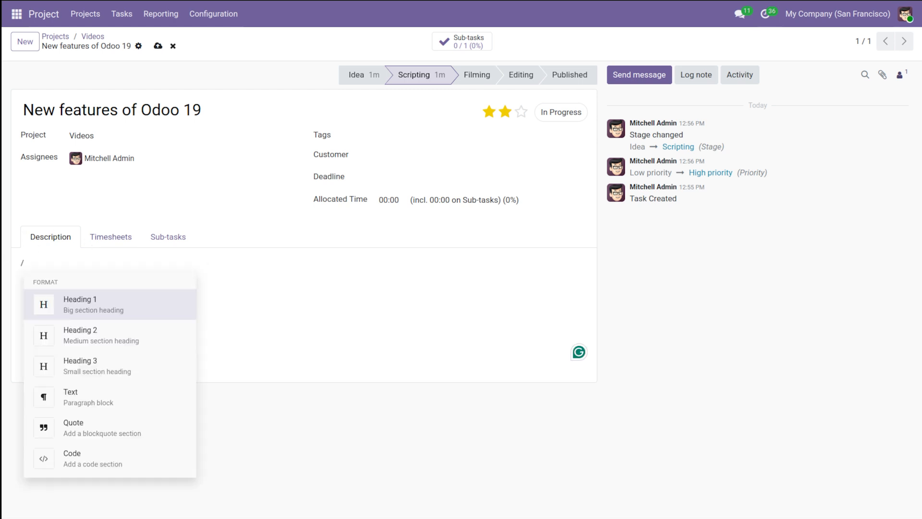
scroll(90, 386, down, 10)
scroll(90, 385, up, 10)
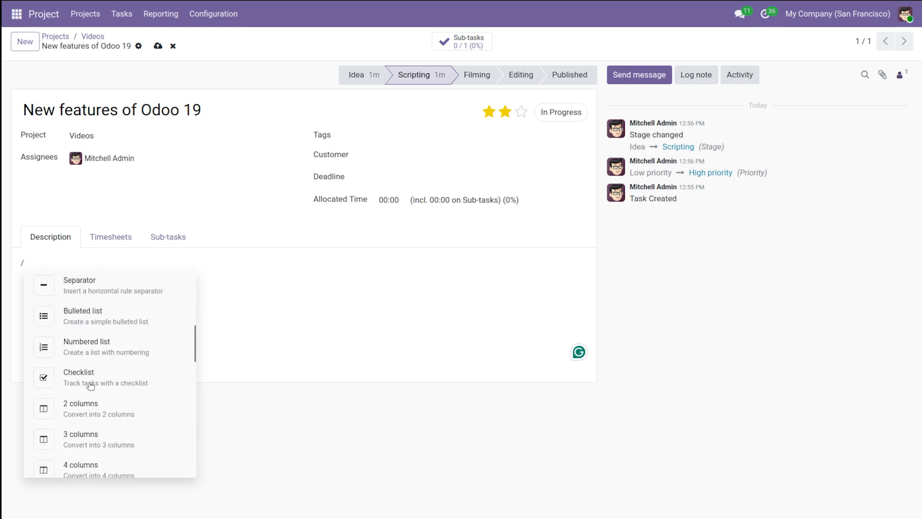
scroll(91, 385, down, 10)
scroll(90, 385, up, 5)
scroll(90, 385, up, 3)
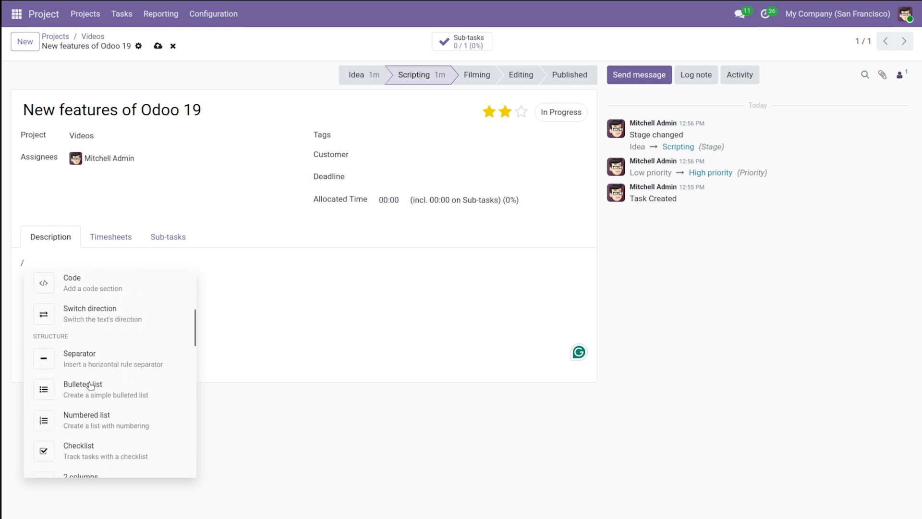
scroll(90, 385, down, 10)
scroll(90, 386, up, 6)
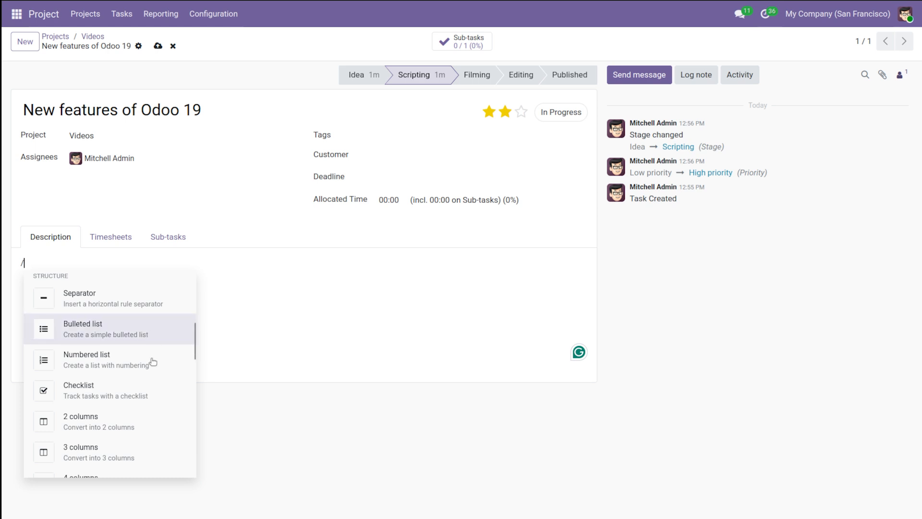
scroll(112, 384, down, 5)
scroll(110, 391, down, 3)
scroll(110, 391, up, 12)
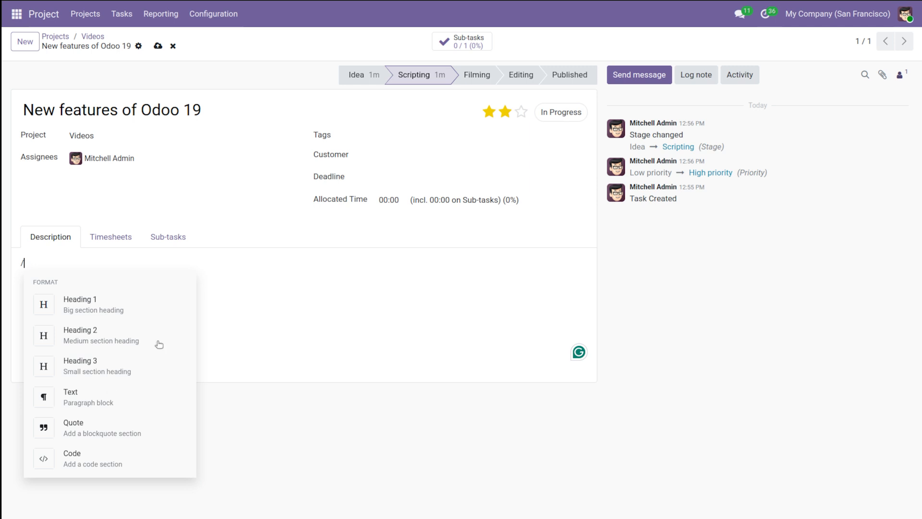
click(282, 284)
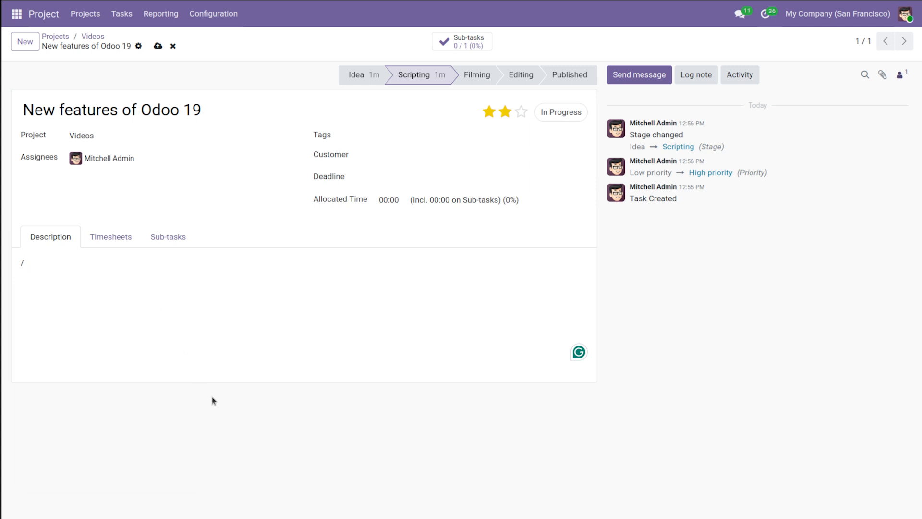
key(BackSpace)
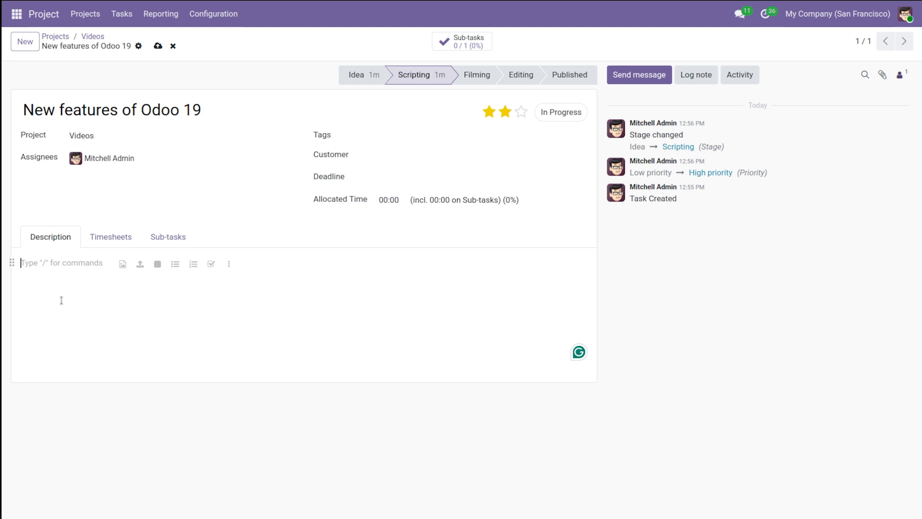
click(160, 48)
click(94, 36)
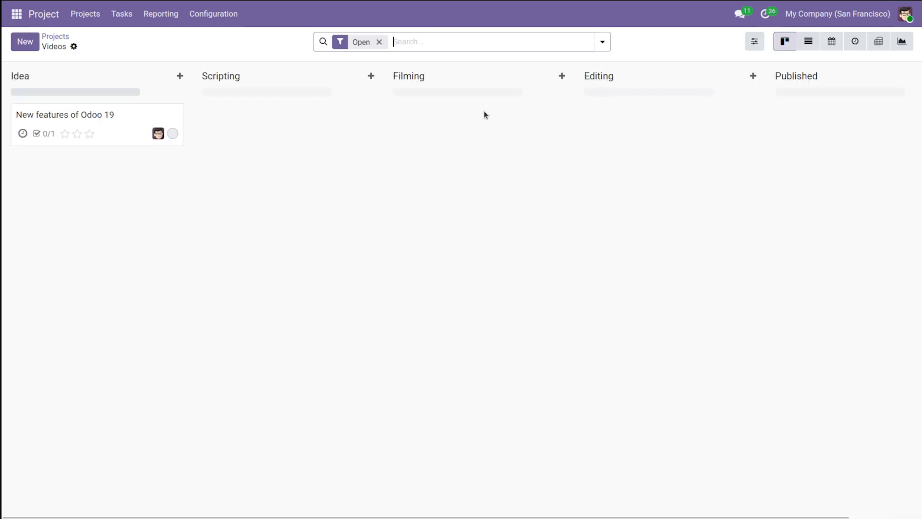
- Switch to Expenses, open the file chooser for uploading a receipt and cancel it without choosing a file
click(17, 13)
scroll(48, 273, down, 4)
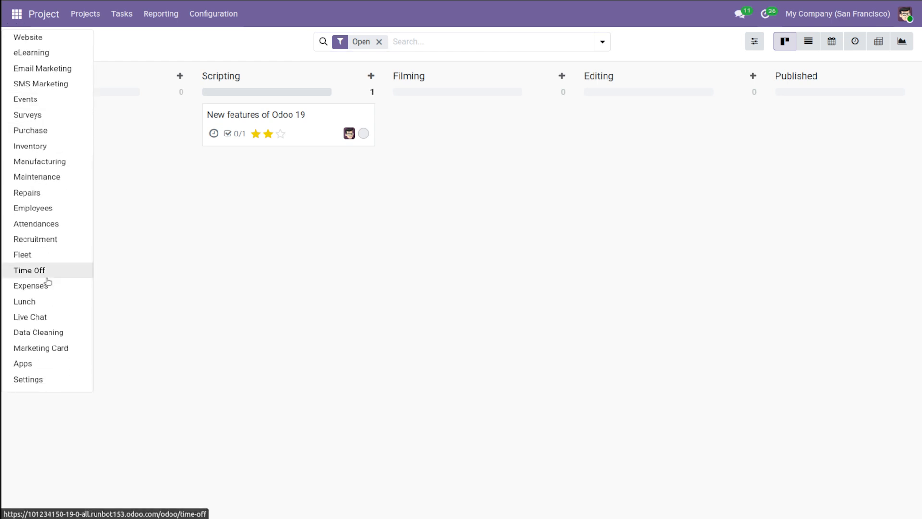
click(46, 287)
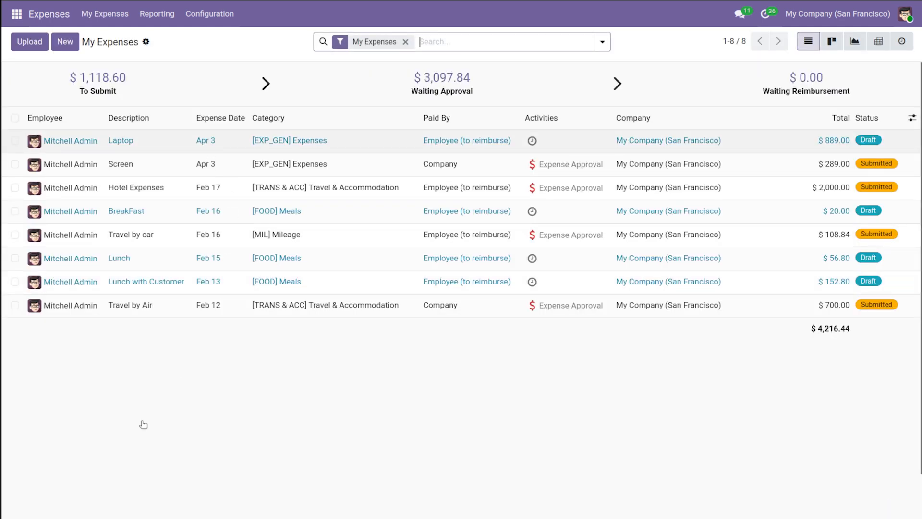
click(30, 43)
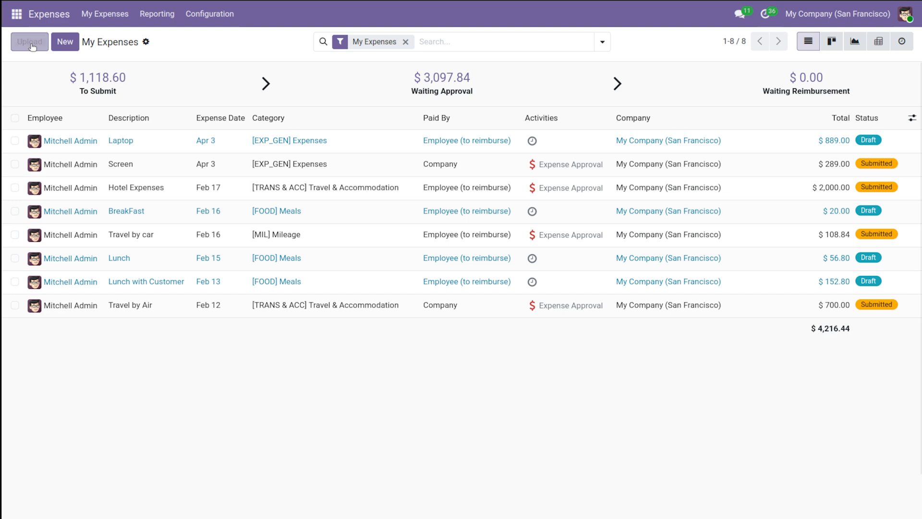
click(188, 33)
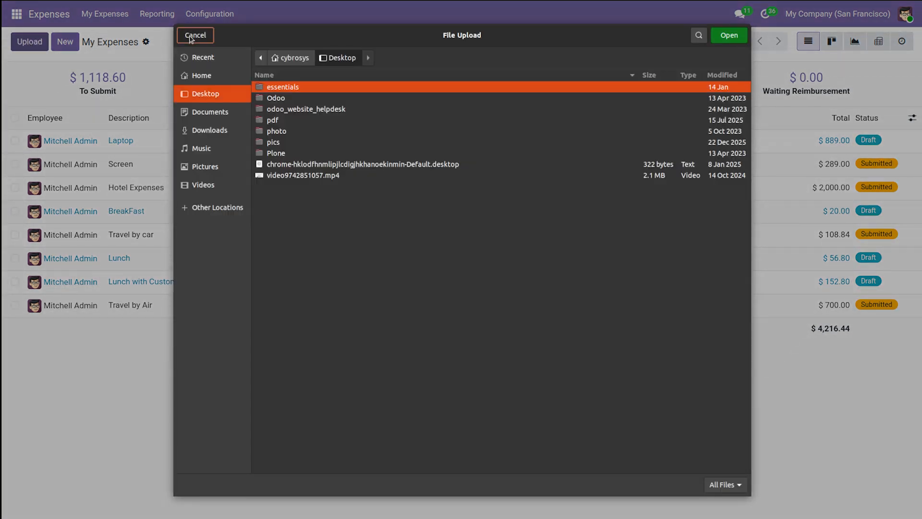
- Create an expense described as "New Lens" in the Expenses category, save it and return to the My Expenses list
click(70, 47)
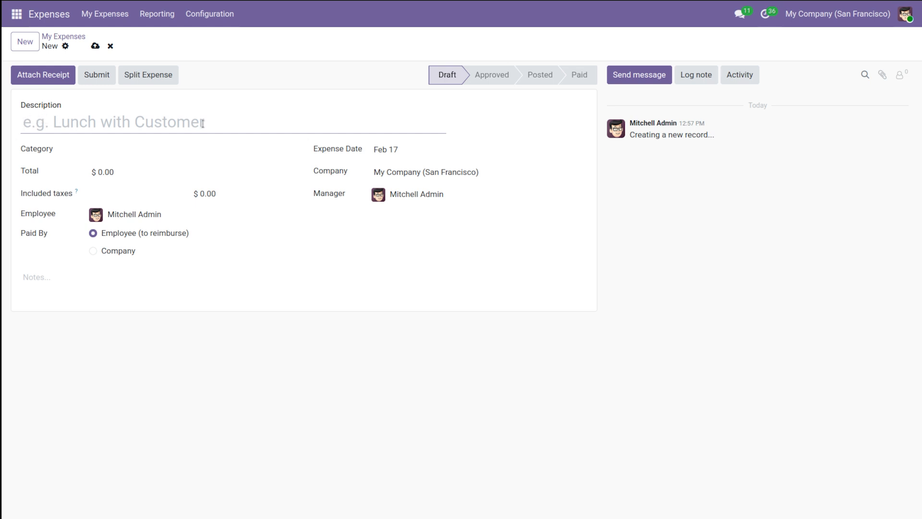
text(N)
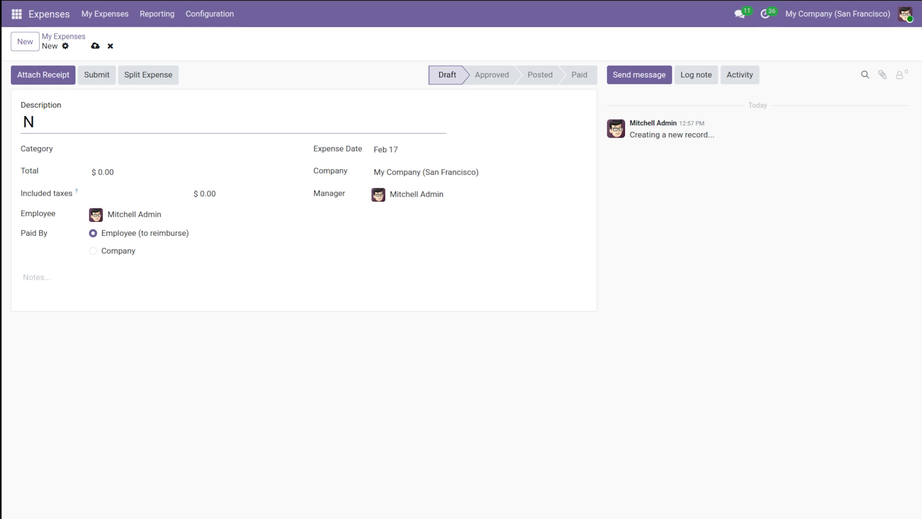
text(ew Lens)
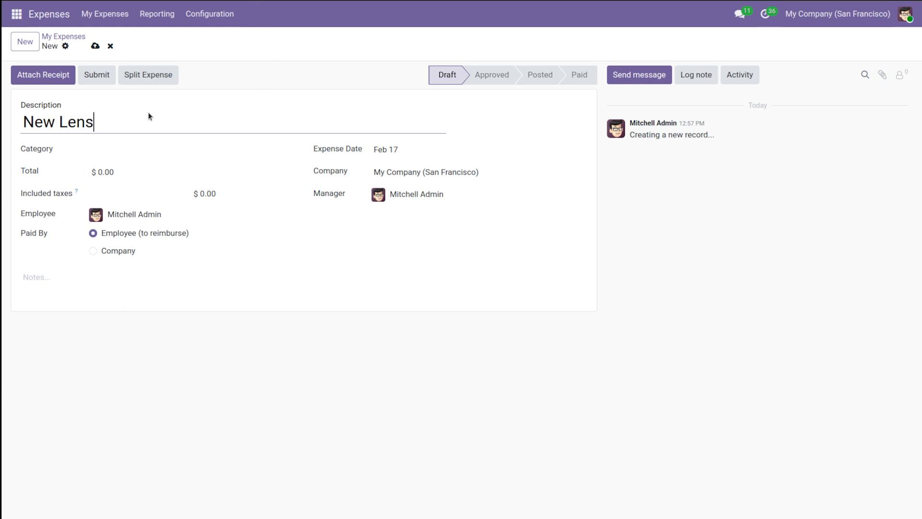
click(94, 50)
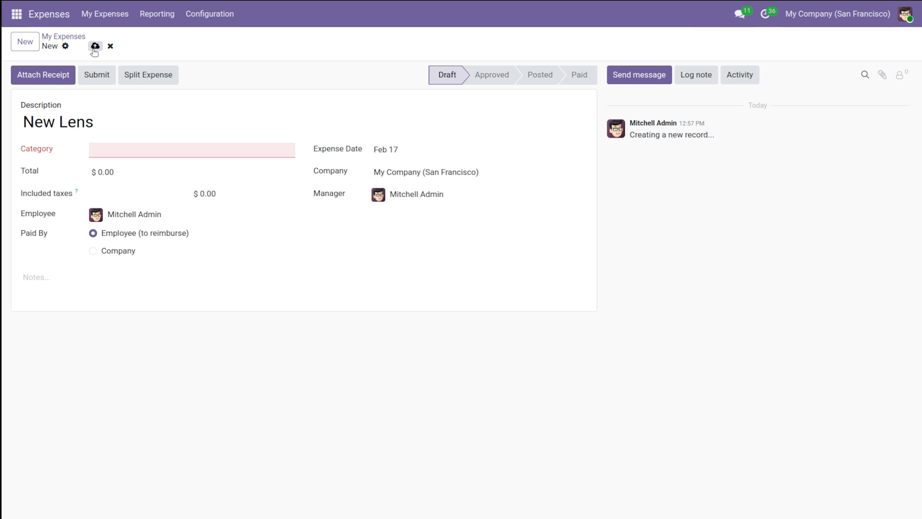
click(105, 149)
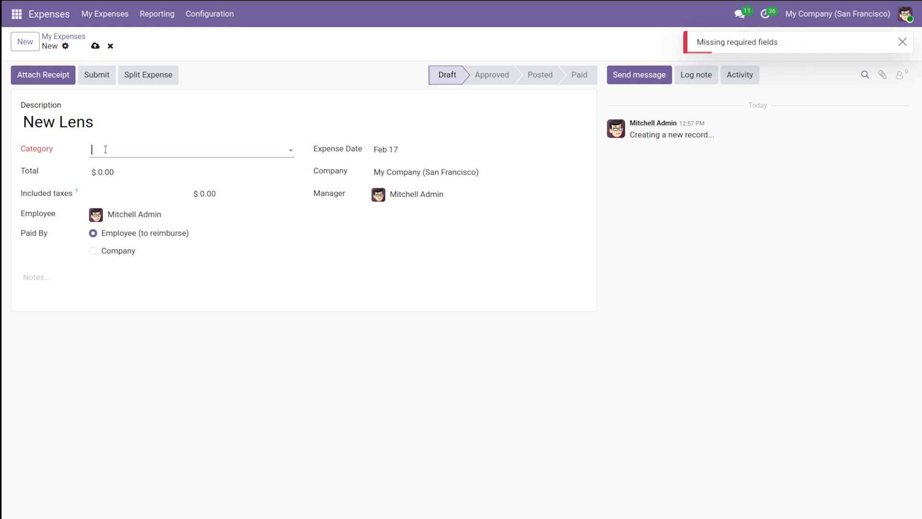
click(210, 153)
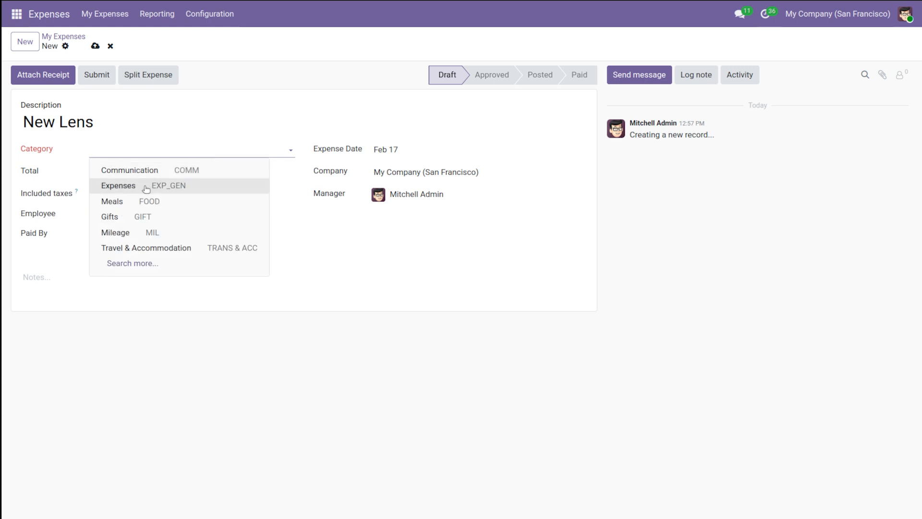
click(144, 187)
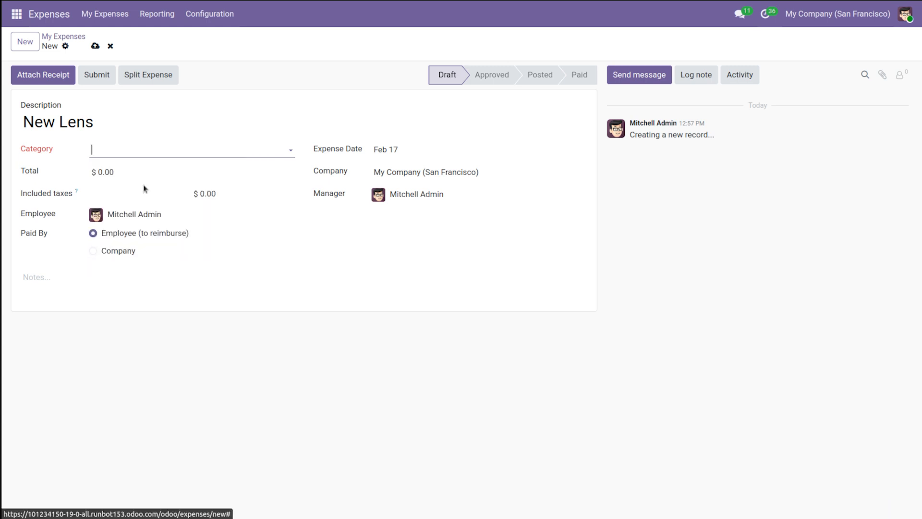
click(103, 46)
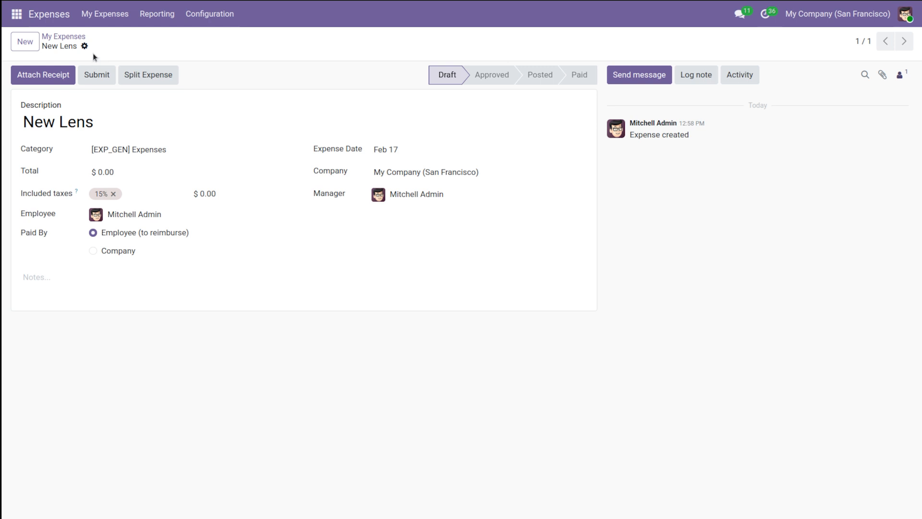
click(83, 38)
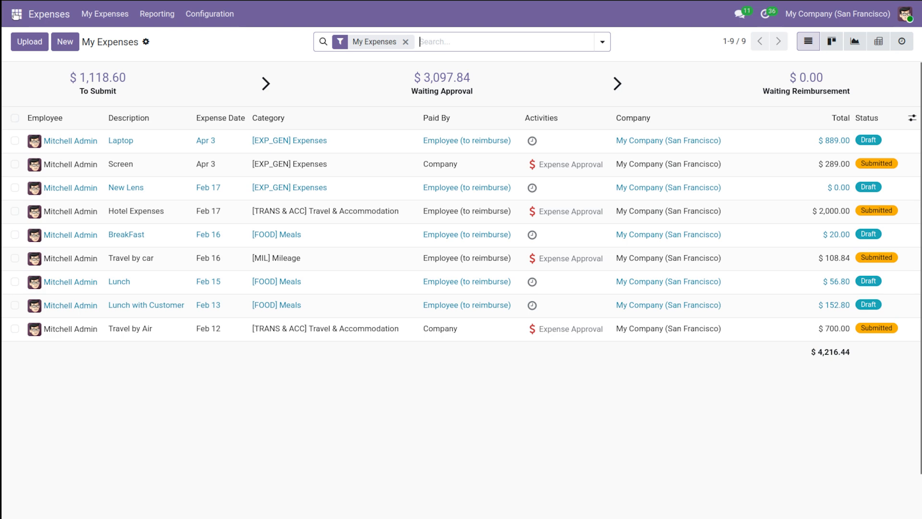
- Switch to CRM and view the sales order linked to the Brand opportunity
click(16, 13)
click(36, 105)
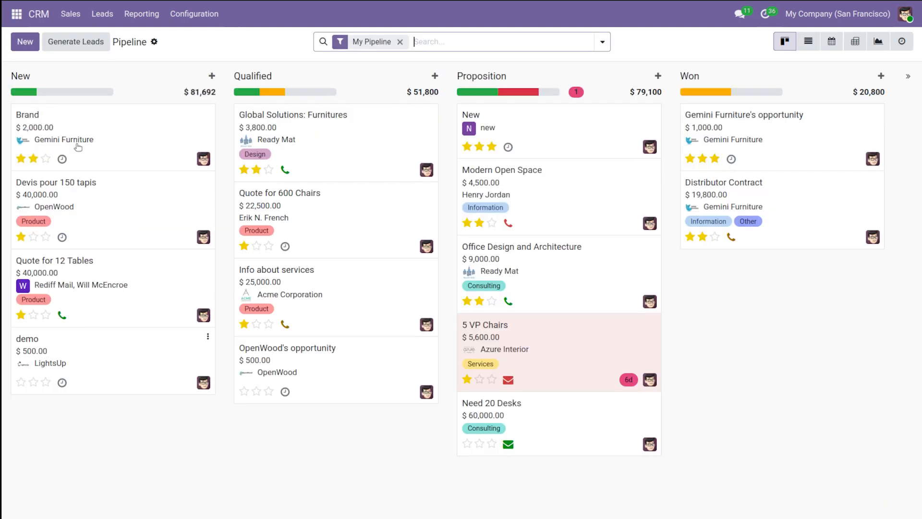
click(134, 137)
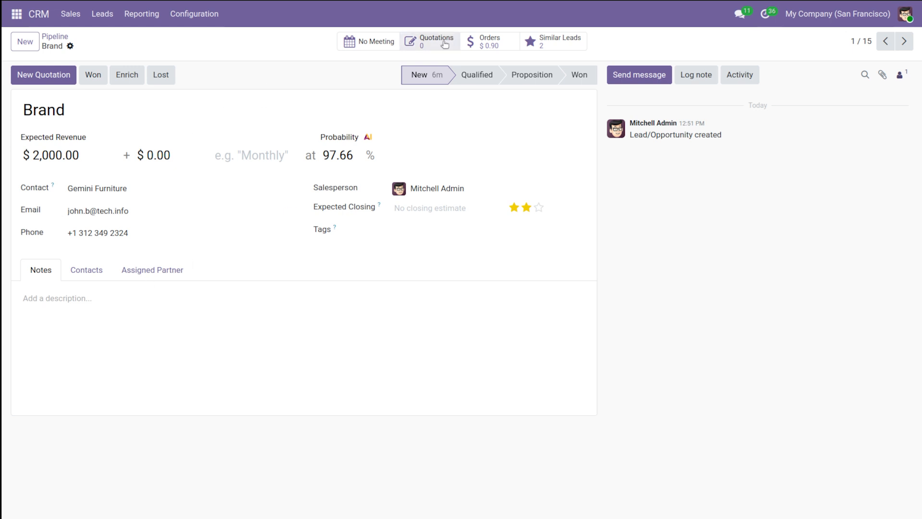
click(502, 43)
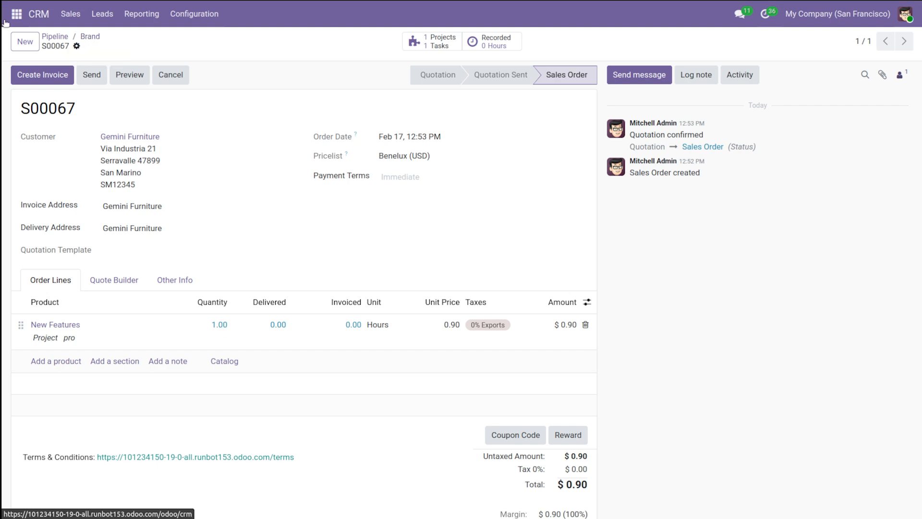
- Switch to Project and view the overview of all projects
right_click(35, 23)
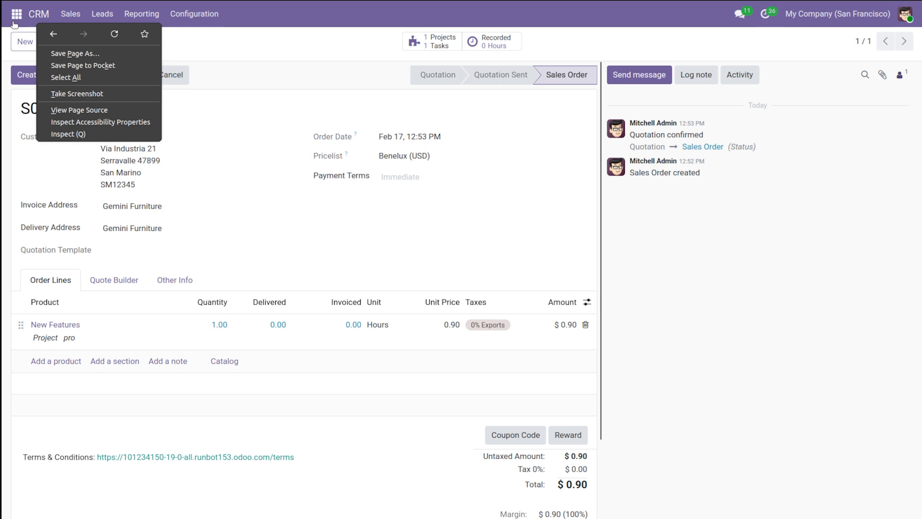
click(17, 17)
click(17, 17)
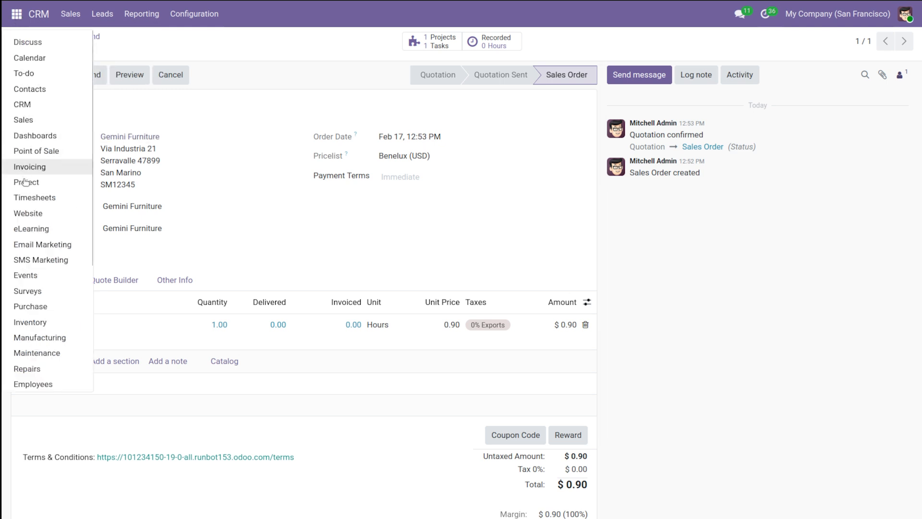
click(46, 182)
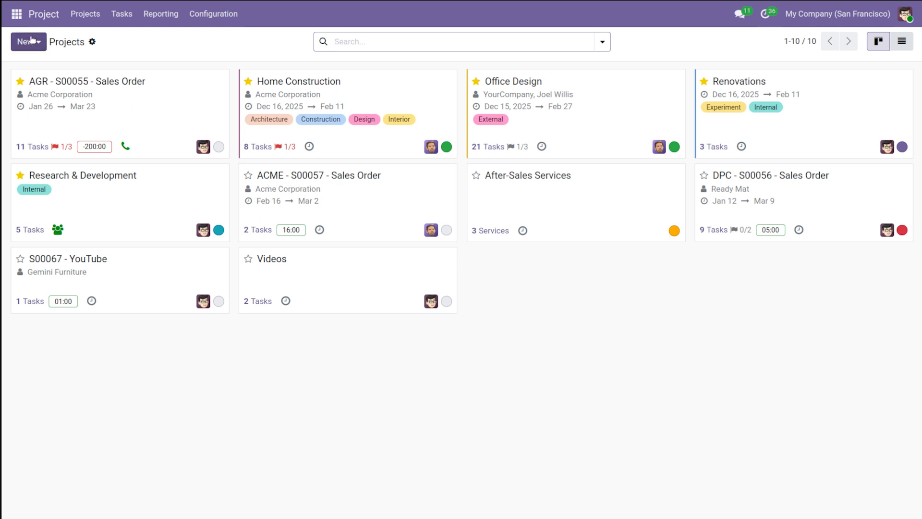
- Switch to Dashboards, examine the Project dashboard's charts and rankings, and filter it to the "S00067 - YouTube" project
click(21, 18)
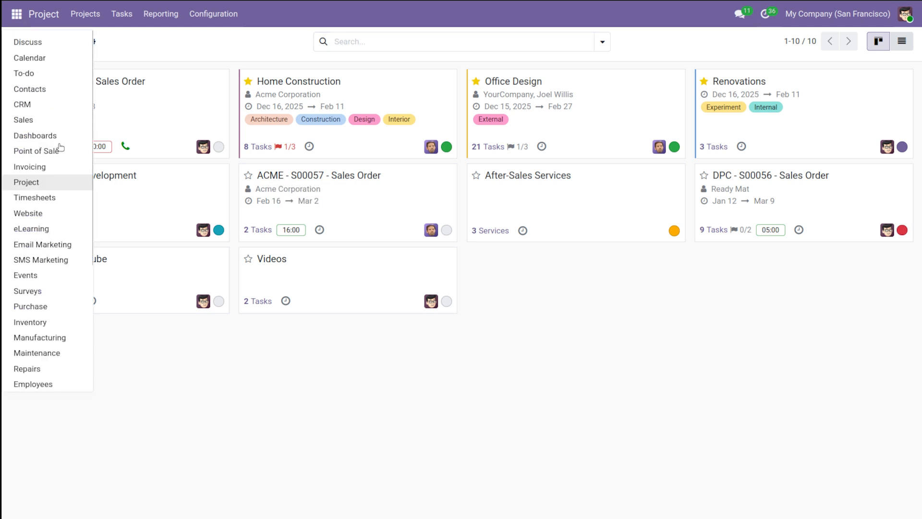
key(Escape)
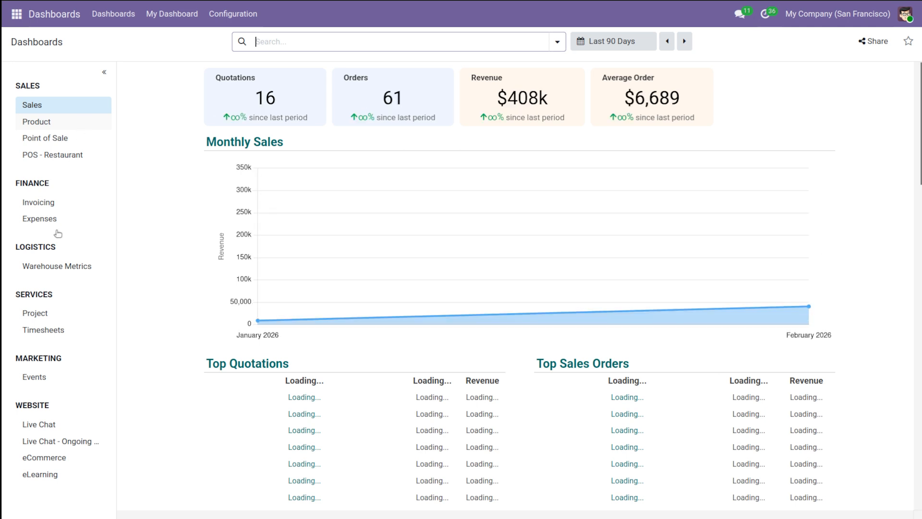
click(50, 313)
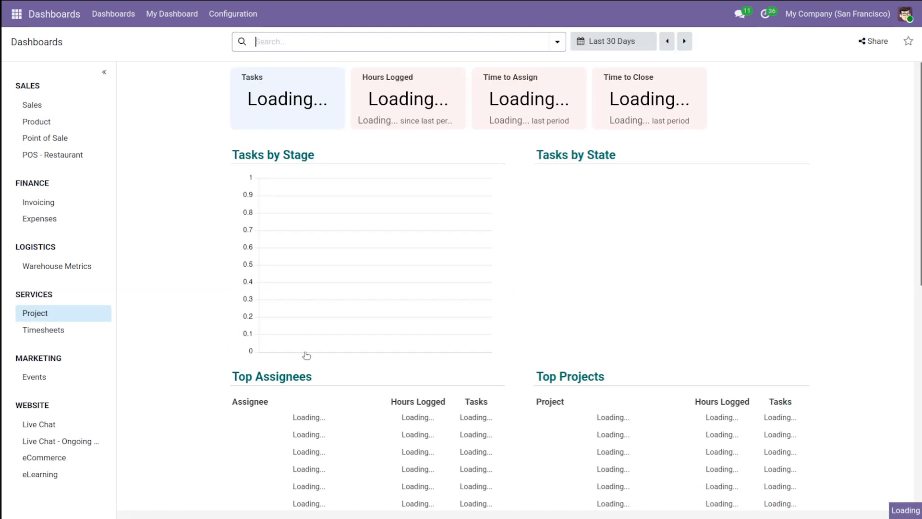
scroll(305, 355, down, 9)
scroll(304, 354, up, 5)
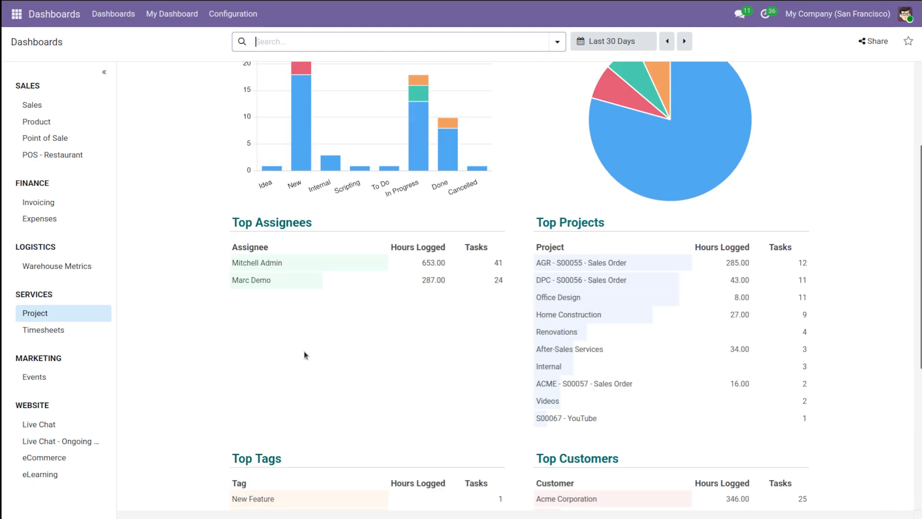
click(579, 419)
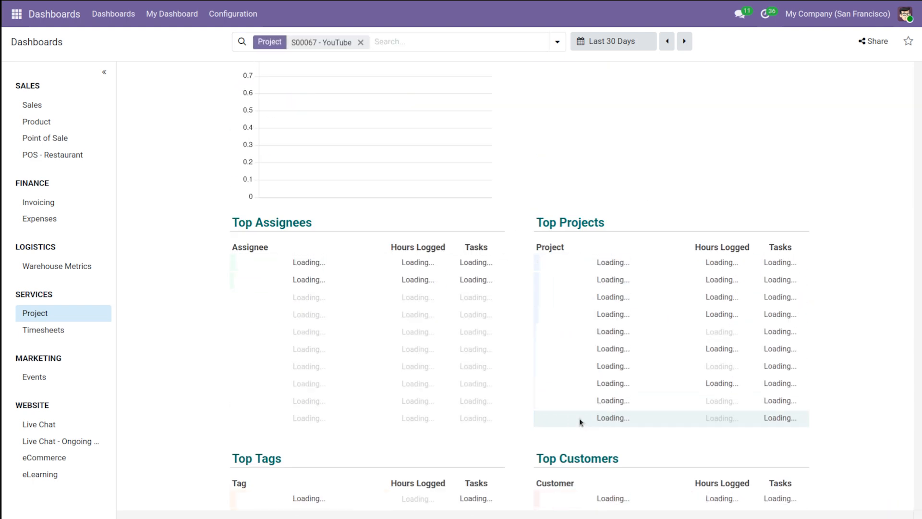
scroll(442, 278, up, 3)
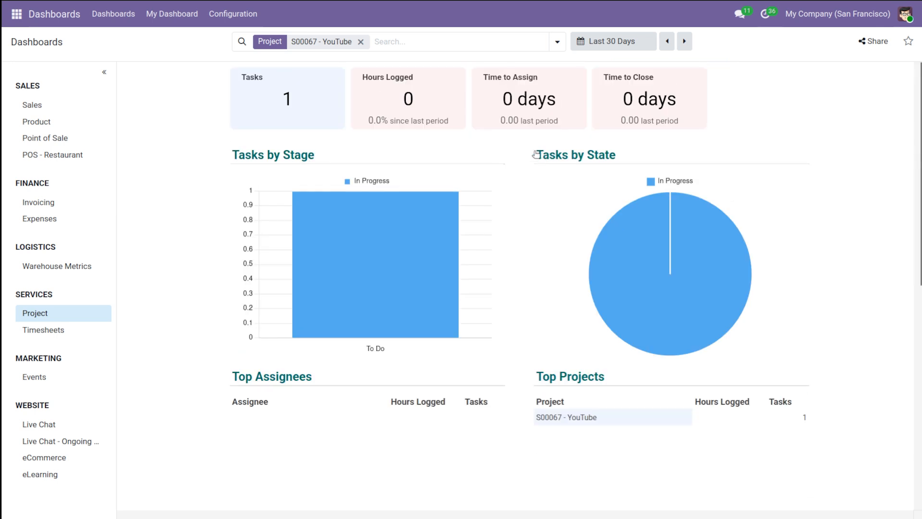